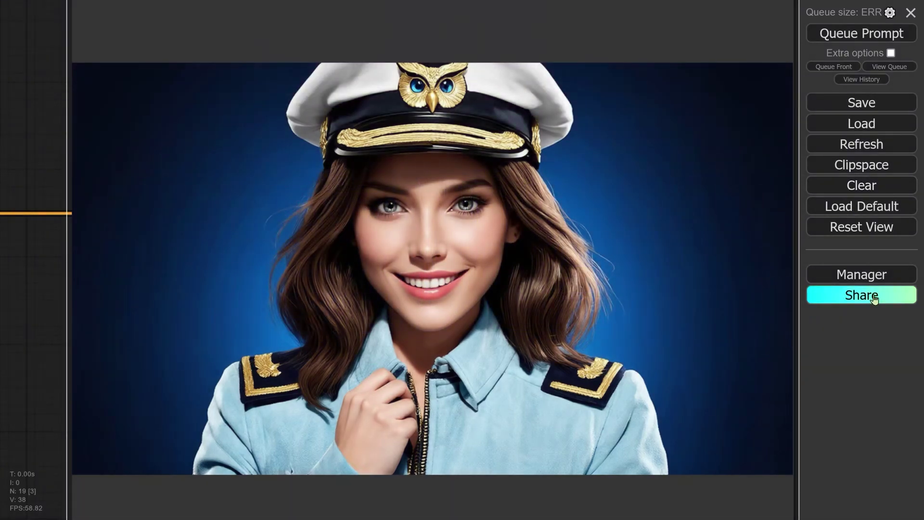
# Step: Open the ComfyUI Manager menu, dismiss it once, then reopen it over the portrait
pyautogui.click(845, 279)
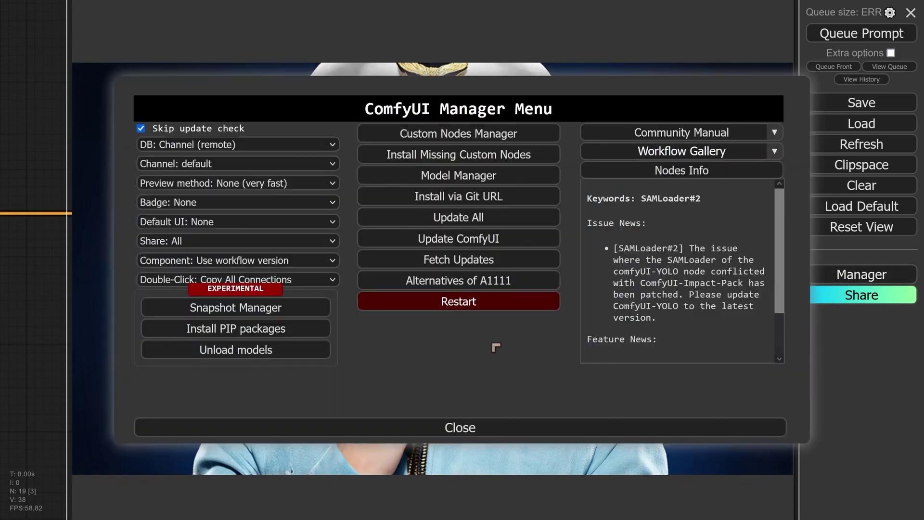
pyautogui.click(468, 427)
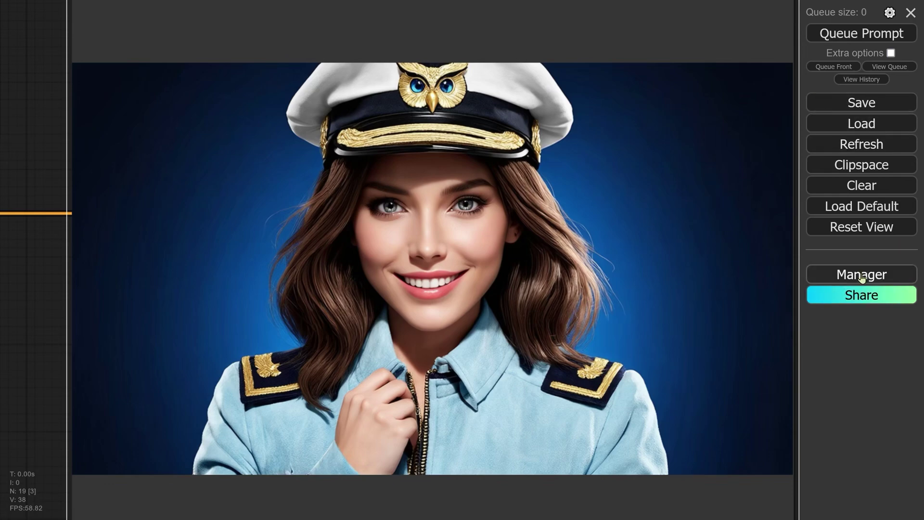
pyautogui.click(849, 277)
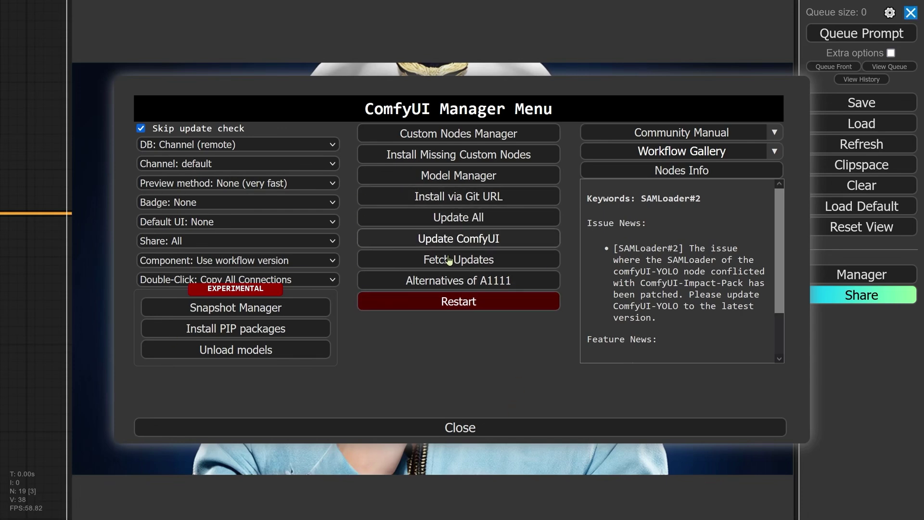
# Step: Browse the installed custom nodes list, then close it and the Manager menu
pyautogui.click(464, 134)
pyautogui.scroll(-8, 444, 372)
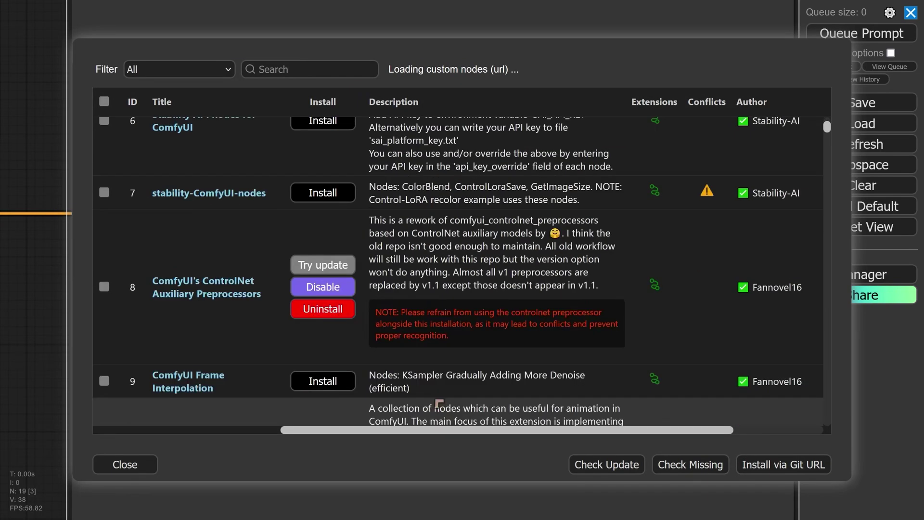
pyautogui.scroll(8, 443, 371)
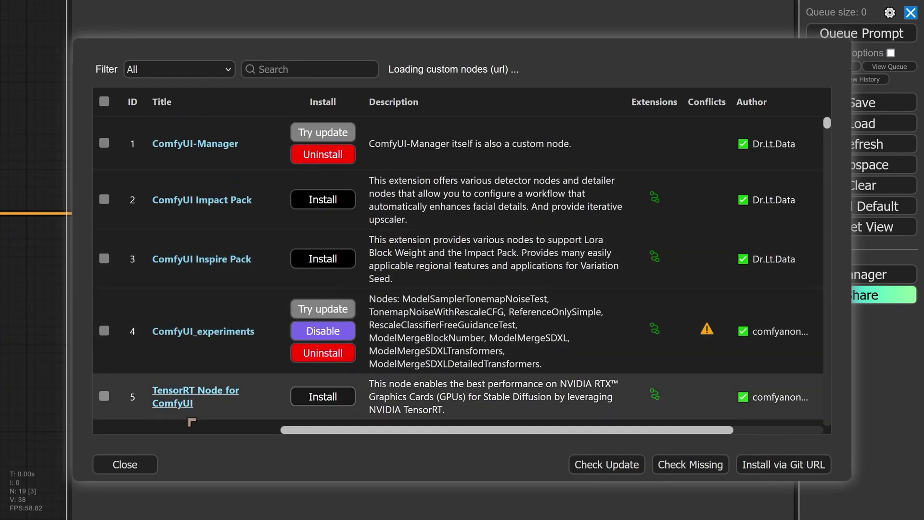
pyautogui.click(127, 467)
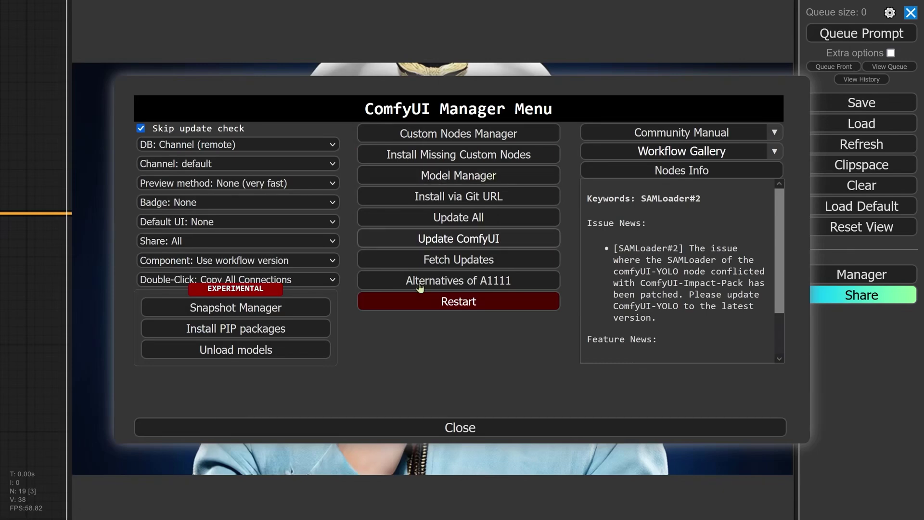
pyautogui.click(447, 431)
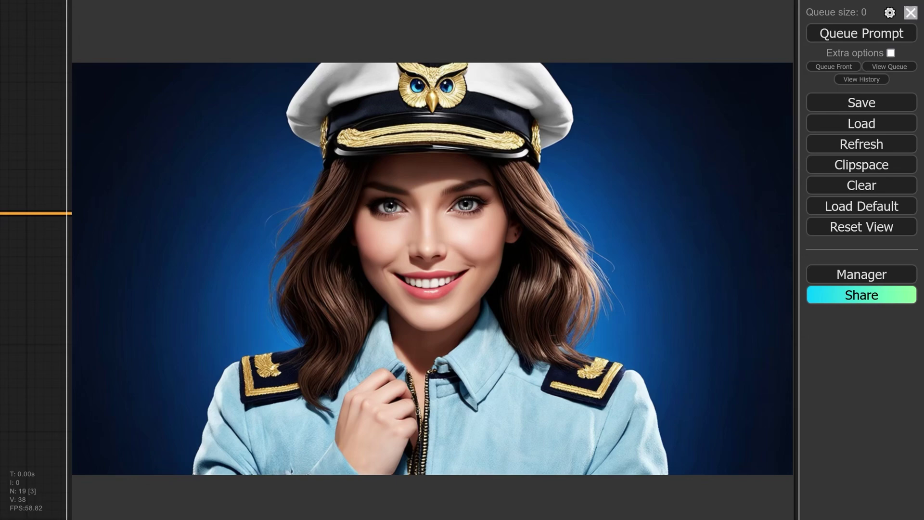
# Step: Stop the ComfyUI server in PowerShell with Ctrl+C and confirm terminating the batch job with y
pyautogui.moveTo(0, 110); pyautogui.dragTo(450, 131)
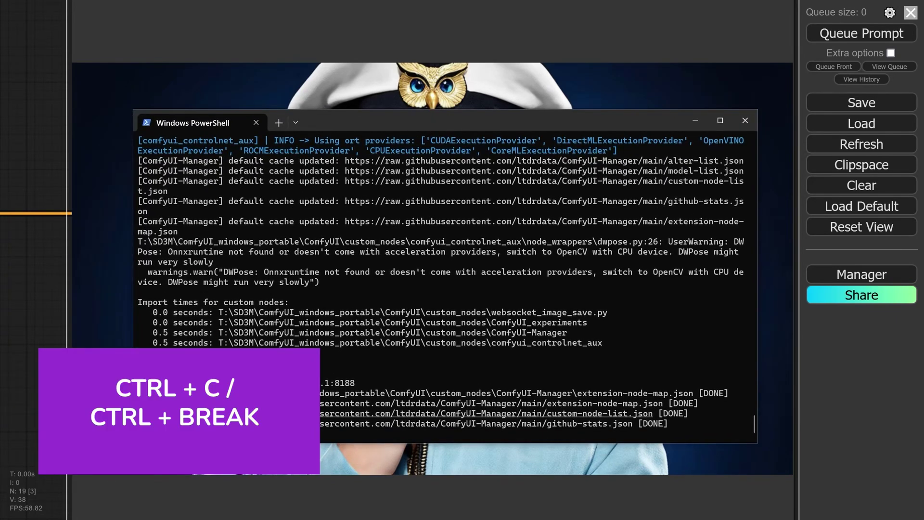
pyautogui.hotkey('ctrl', 'c')
pyautogui.write('y')
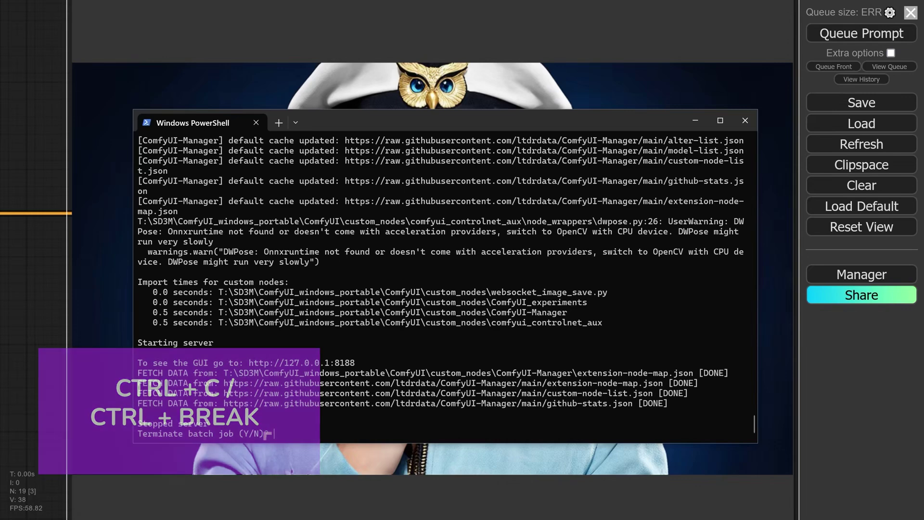
pyautogui.press('Return')
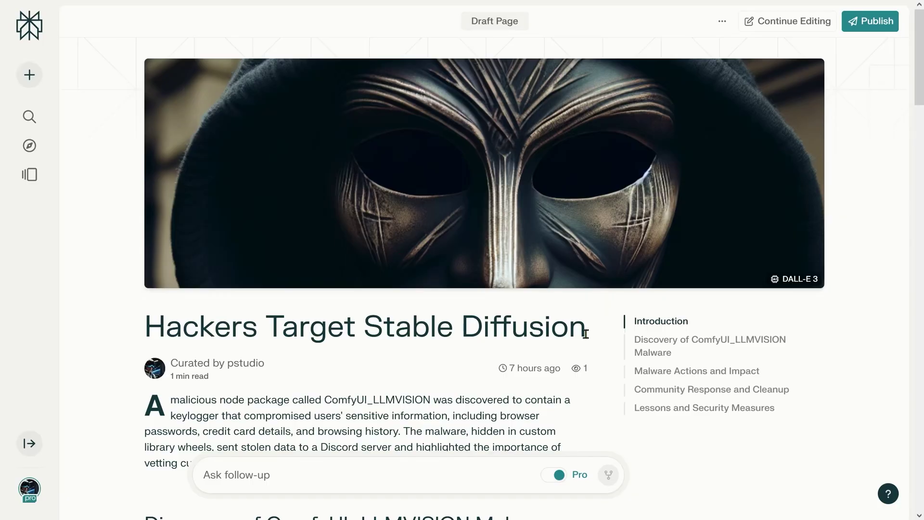
# Step: Jump to the Lessons and Security Measures section of the article and highlight its heading
pyautogui.moveTo(607, 337); pyautogui.dragTo(88, 337)
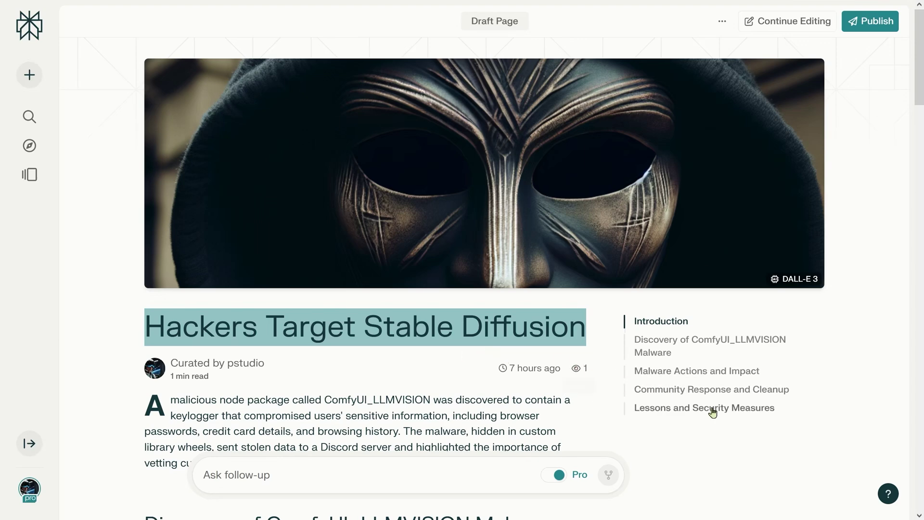
pyautogui.click(335, 325)
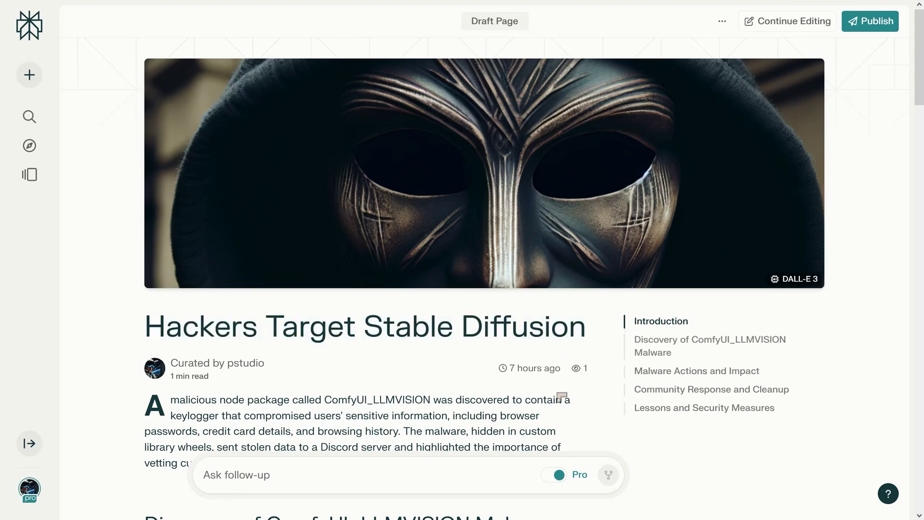
pyautogui.click(672, 411)
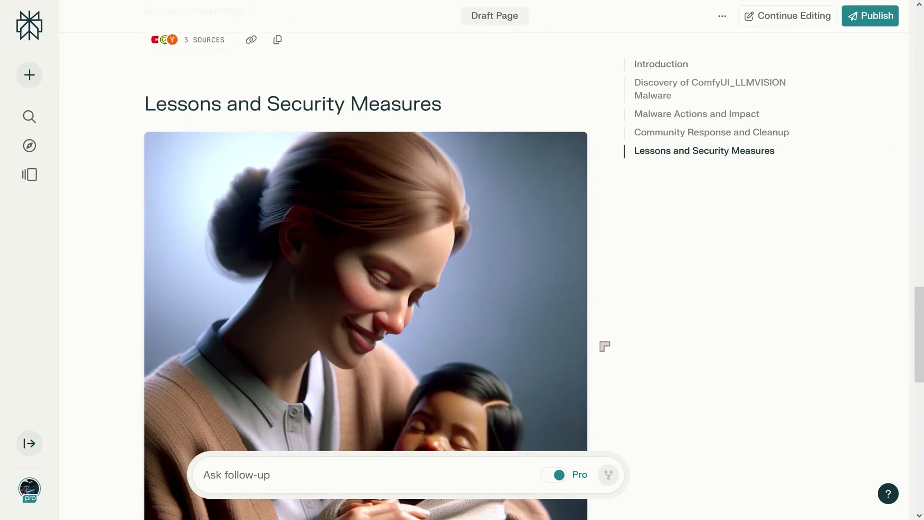
pyautogui.moveTo(455, 101); pyautogui.dragTo(144, 100)
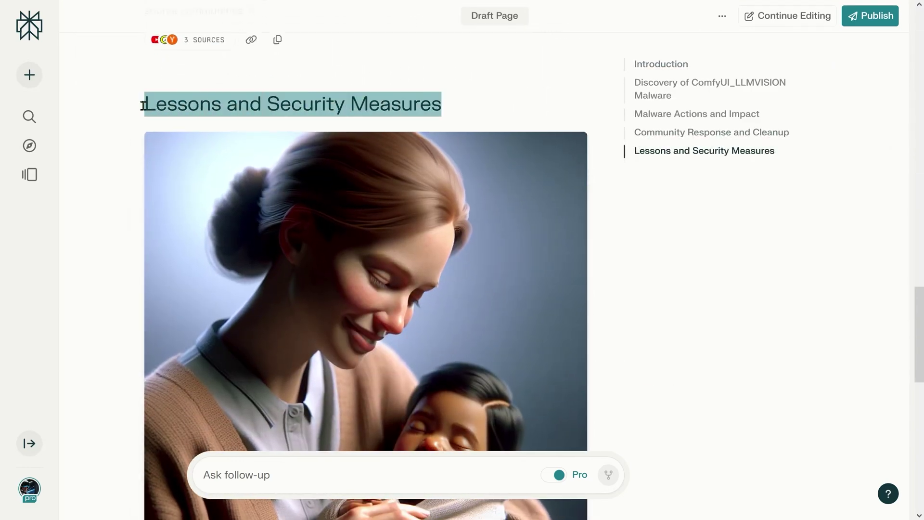
pyautogui.scroll(-10, 667, 299)
pyautogui.scroll(4, 576, 320)
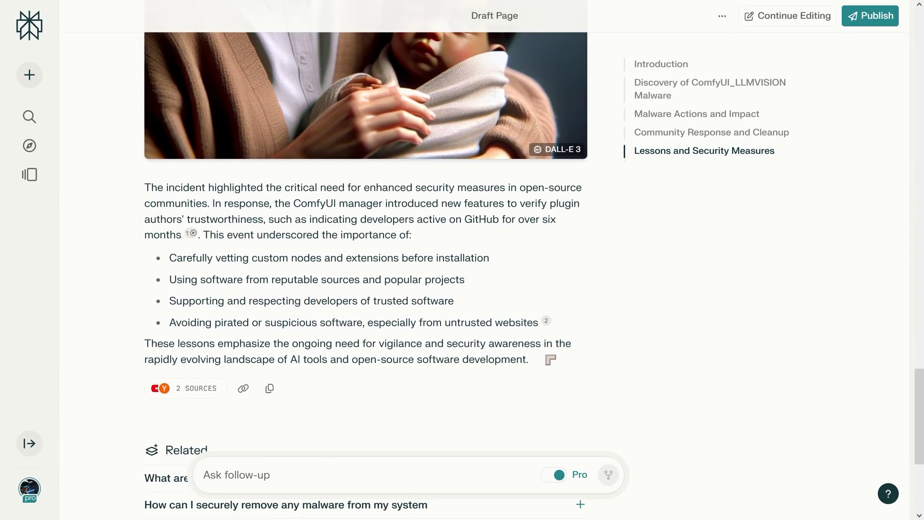
# Step: Highlight the bullets on avoiding pirated software and vetting custom nodes, then the words 'custom nodes'
pyautogui.moveTo(540, 393); pyautogui.dragTo(157, 396)
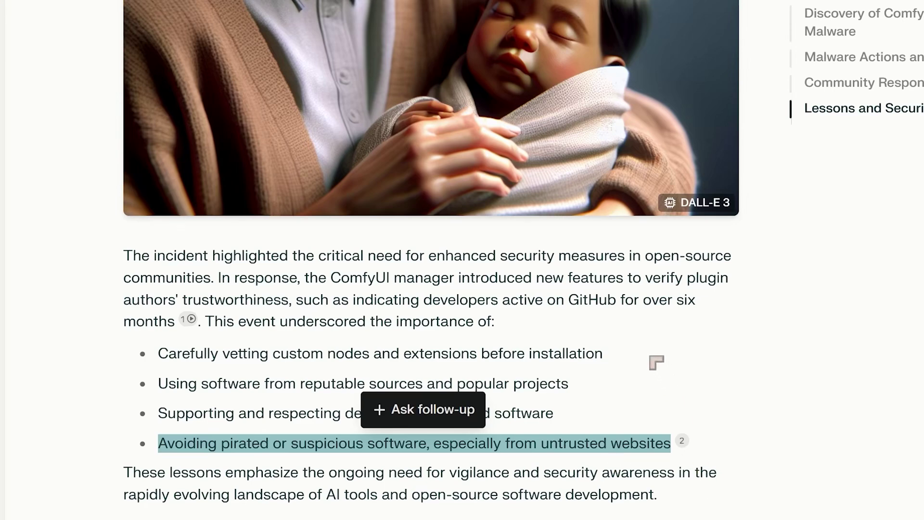
pyautogui.moveTo(654, 361); pyautogui.dragTo(140, 359)
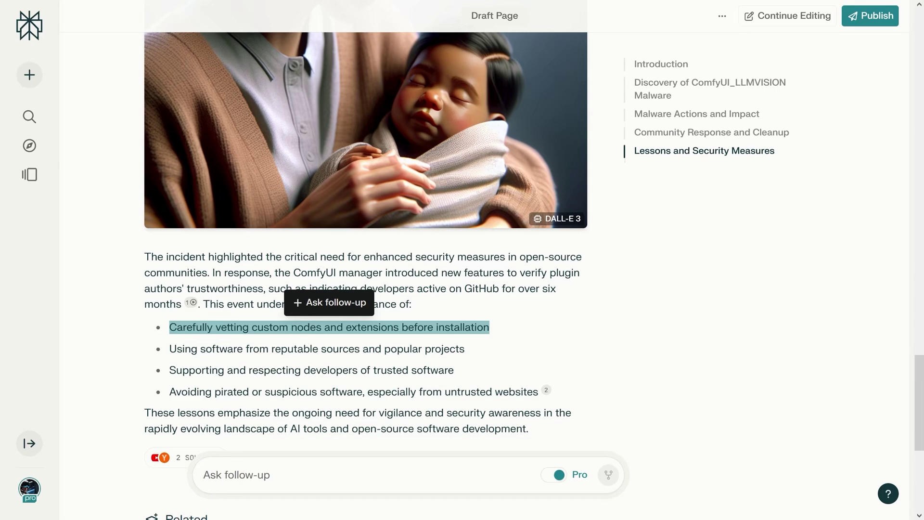
pyautogui.click(418, 350)
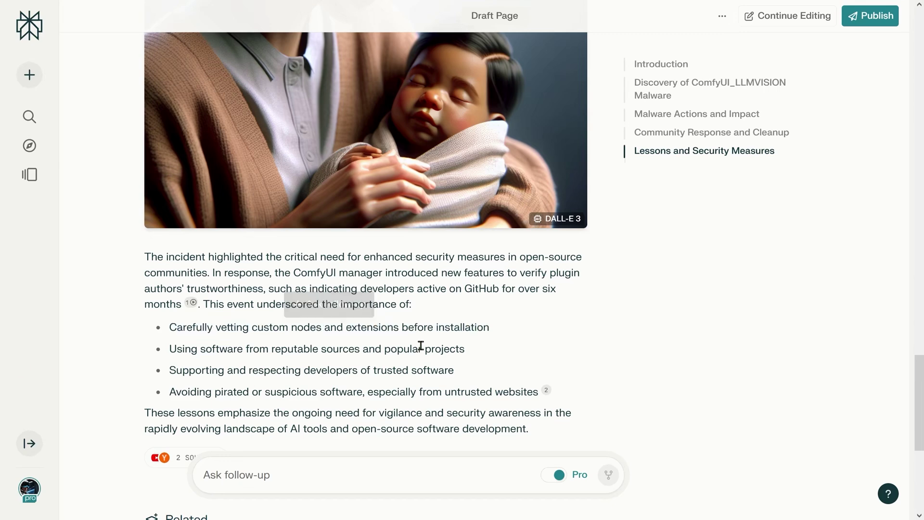
pyautogui.moveTo(323, 332); pyautogui.dragTo(251, 330)
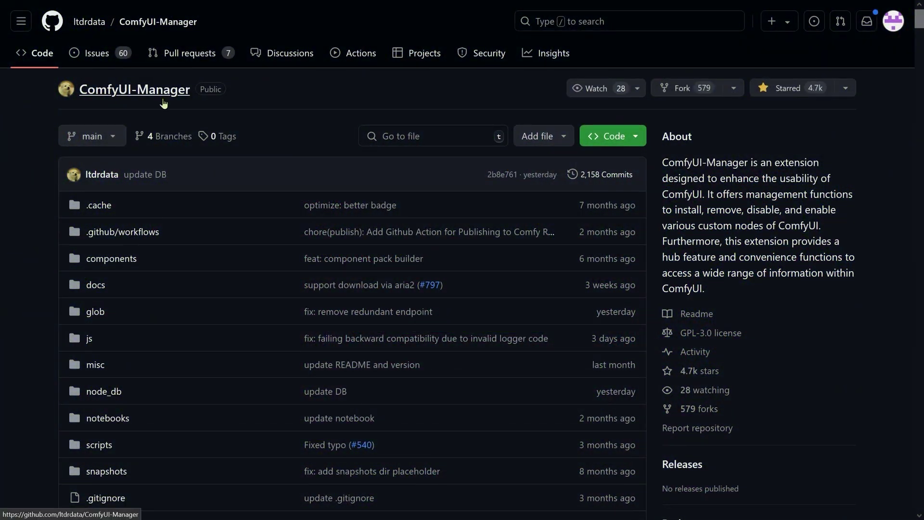
# Step: Copy the ComfyUI-Manager HTTPS clone URL from the green Code menu
pyautogui.click(634, 137)
pyautogui.click(636, 139)
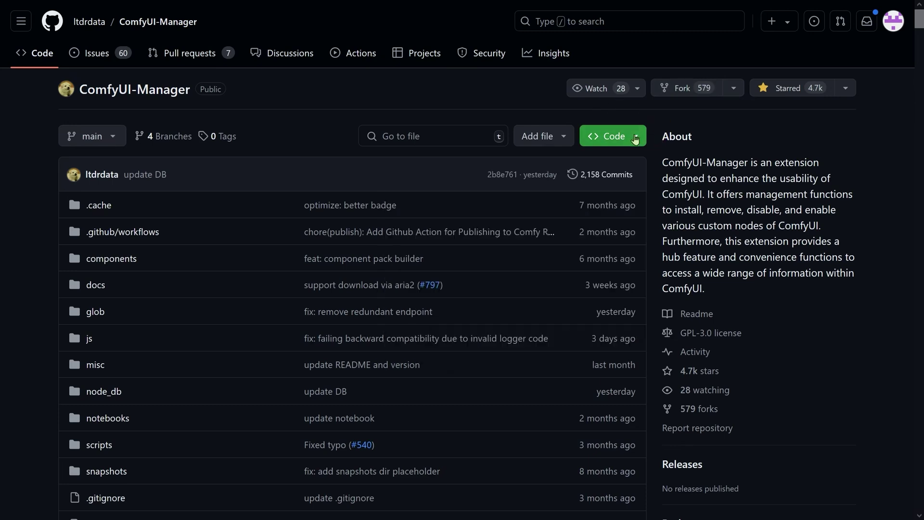
pyautogui.click(636, 139)
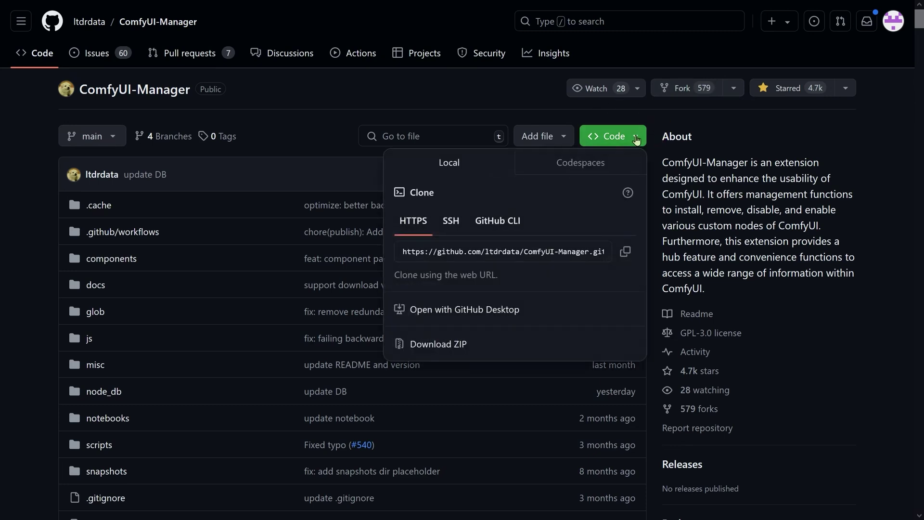
pyautogui.click(626, 252)
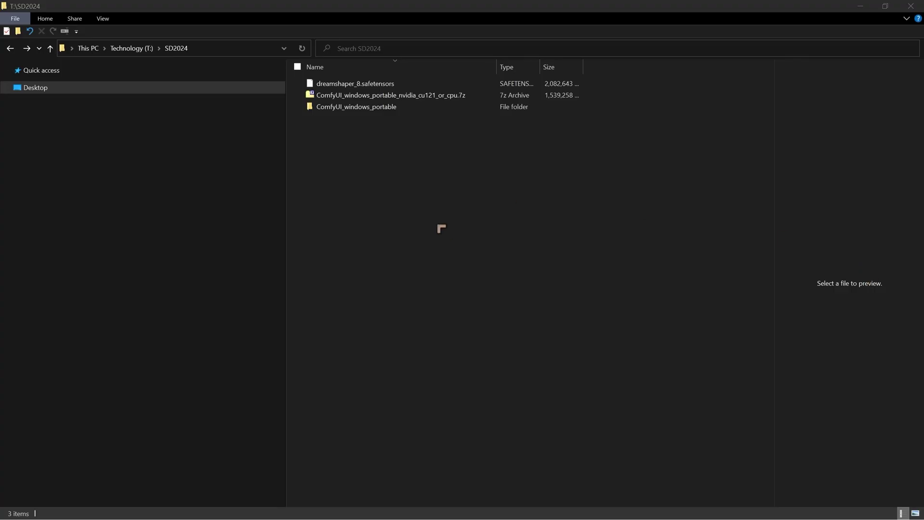
# Step: Navigate to ComfyUI_windows_portable > ComfyUI > custom_nodes in File Explorer
pyautogui.click(439, 226)
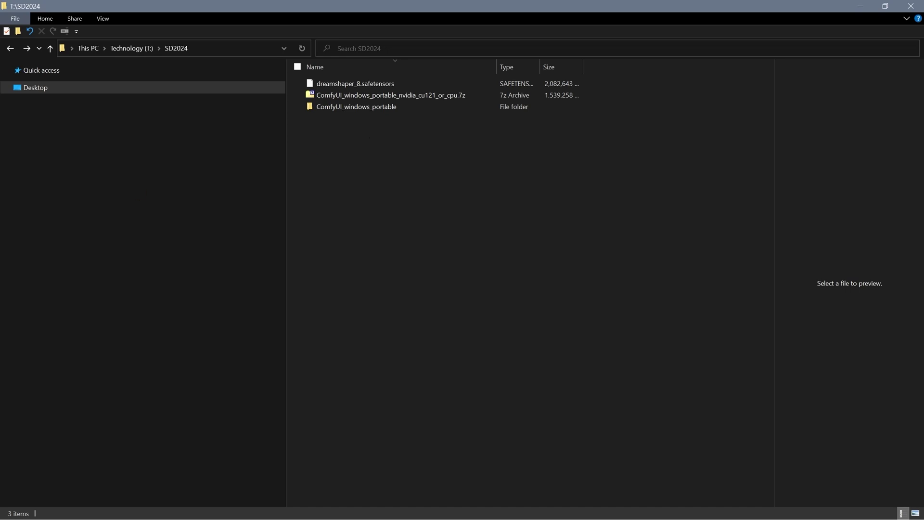
pyautogui.click(343, 111)
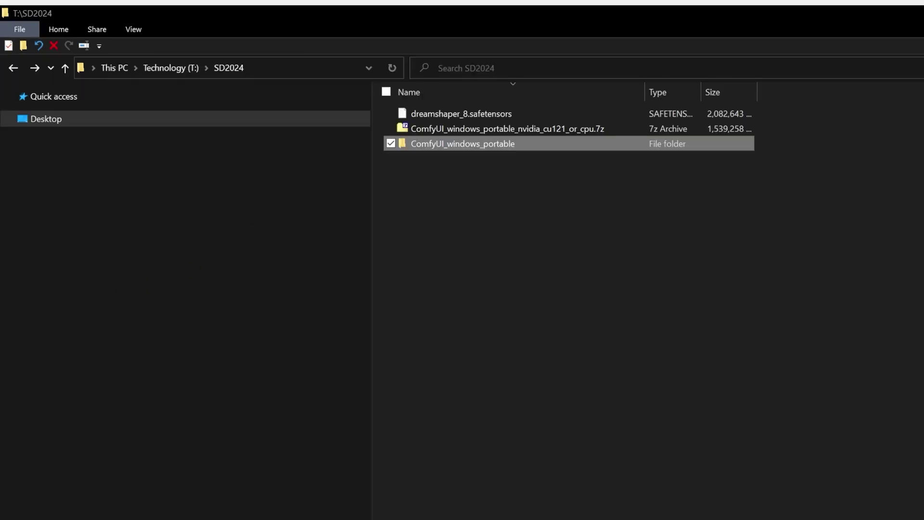
pyautogui.doubleClick(608, 147)
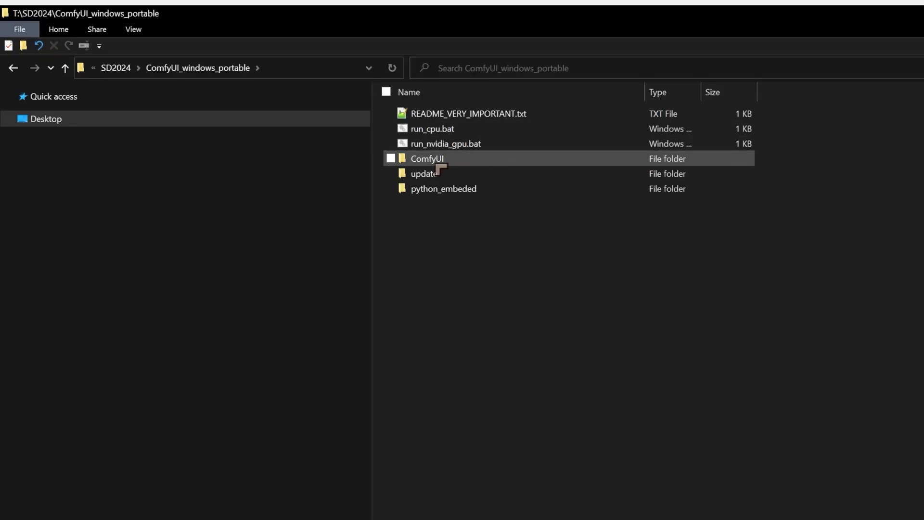
pyautogui.doubleClick(471, 162)
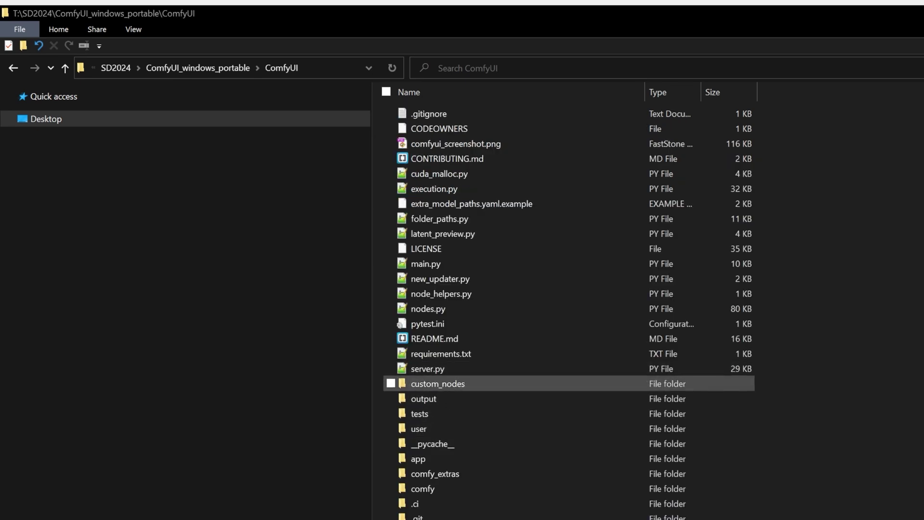
pyautogui.doubleClick(481, 383)
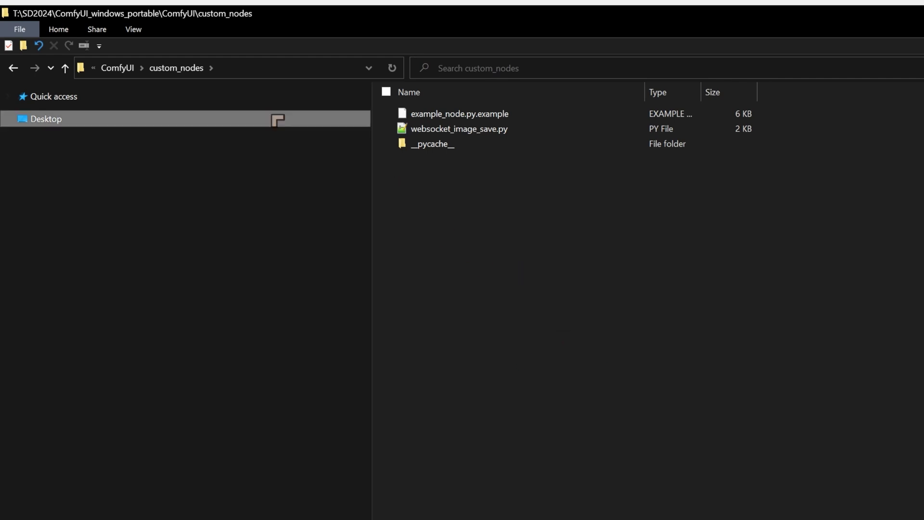
# Step: Launch a command prompt in custom_nodes by entering cmd in the address bar
pyautogui.click(258, 70)
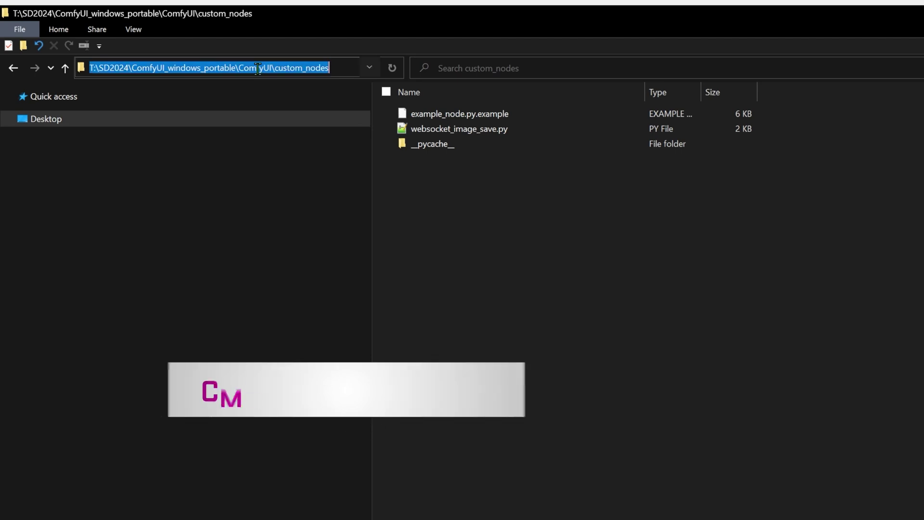
pyautogui.write('cmd')
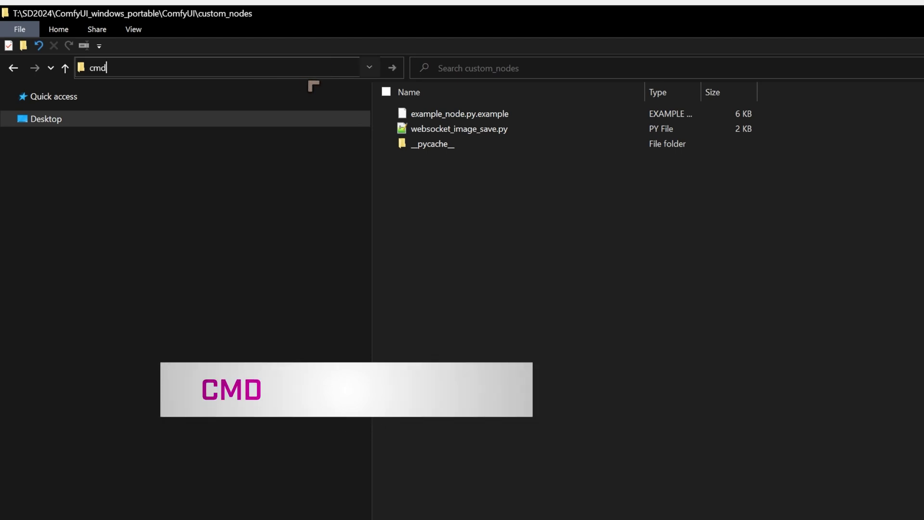
pyautogui.press('Return')
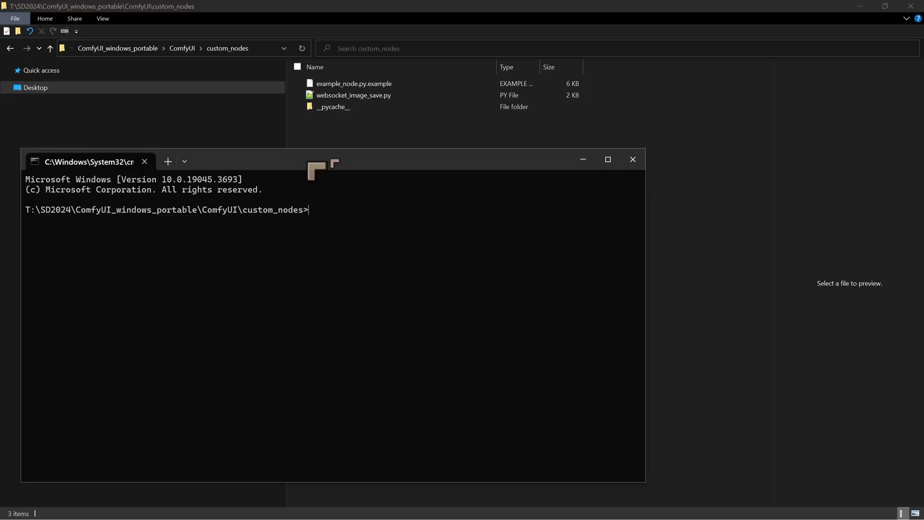
pyautogui.moveTo(309, 161); pyautogui.dragTo(449, 149)
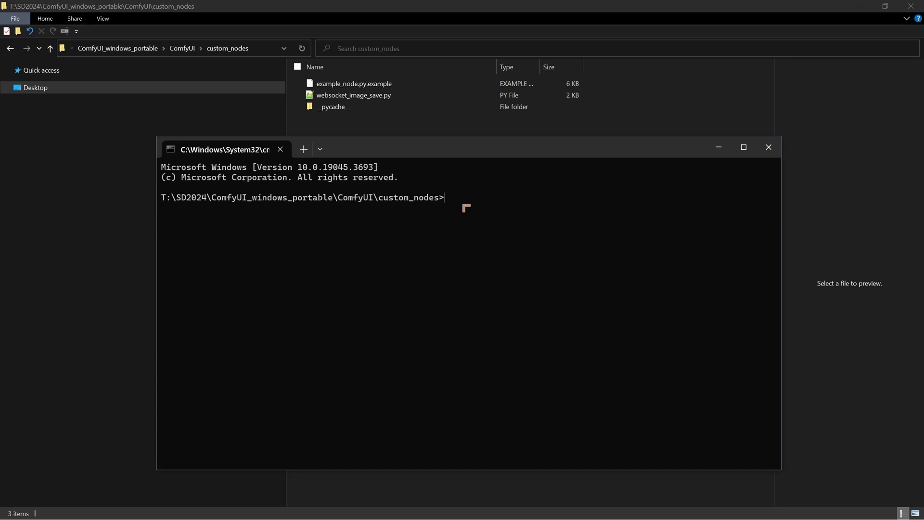
# Step: Run git clone with the pasted ComfyUI-Manager repository URL
pyautogui.write('git clone')
pyautogui.rightClick(499, 204)
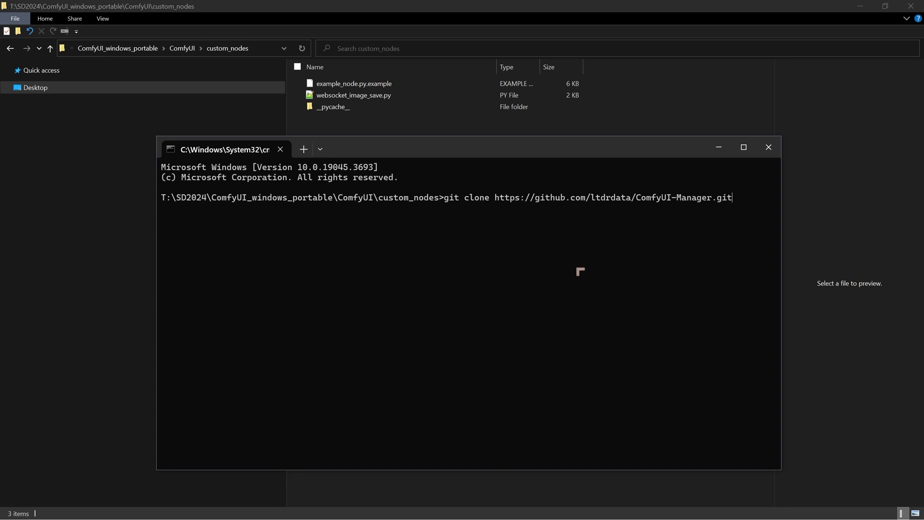
pyautogui.press('Return')
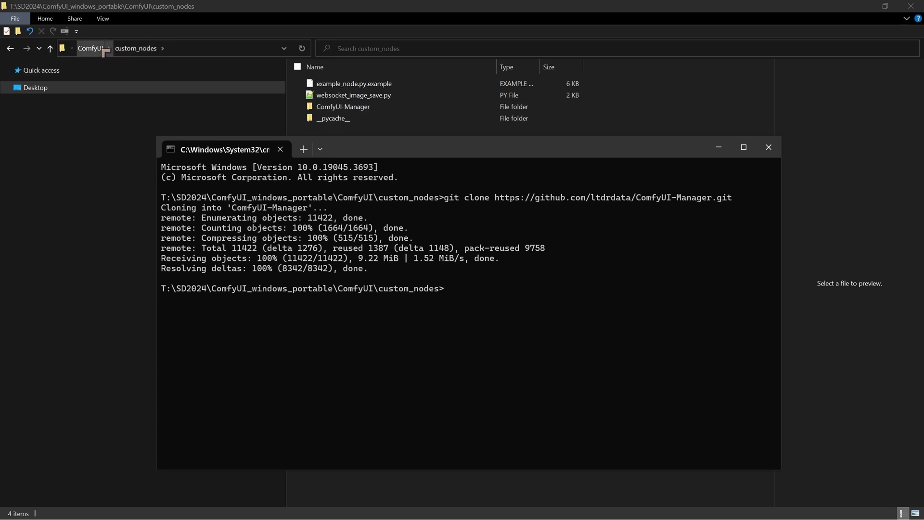
# Step: Go up to ComfyUI_windows_portable and start ComfyUI with run_nvidia_gpu.bat
pyautogui.click(50, 49)
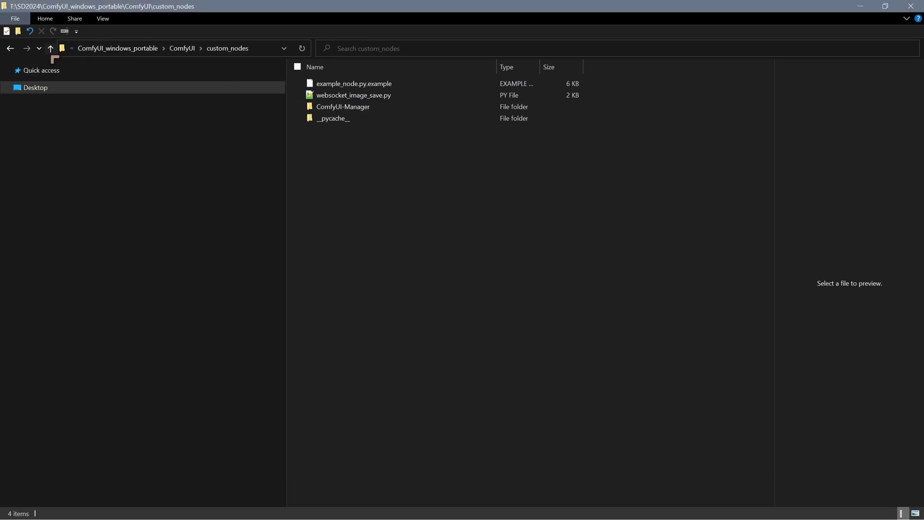
pyautogui.click(50, 49)
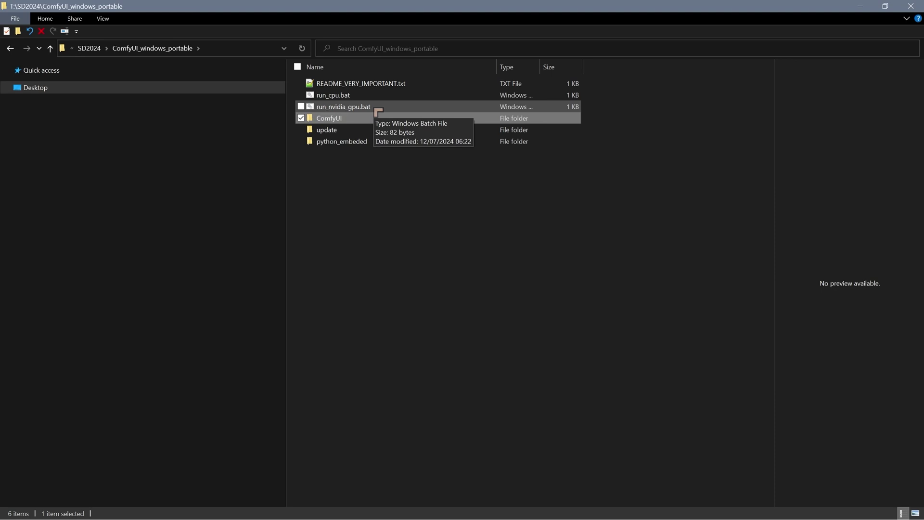
pyautogui.doubleClick(375, 108)
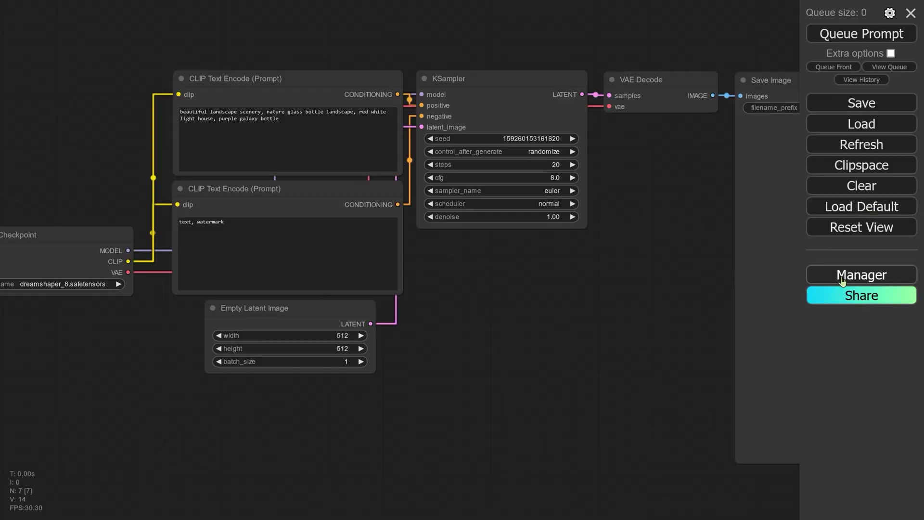
pyautogui.scroll(-1, 610, 203)
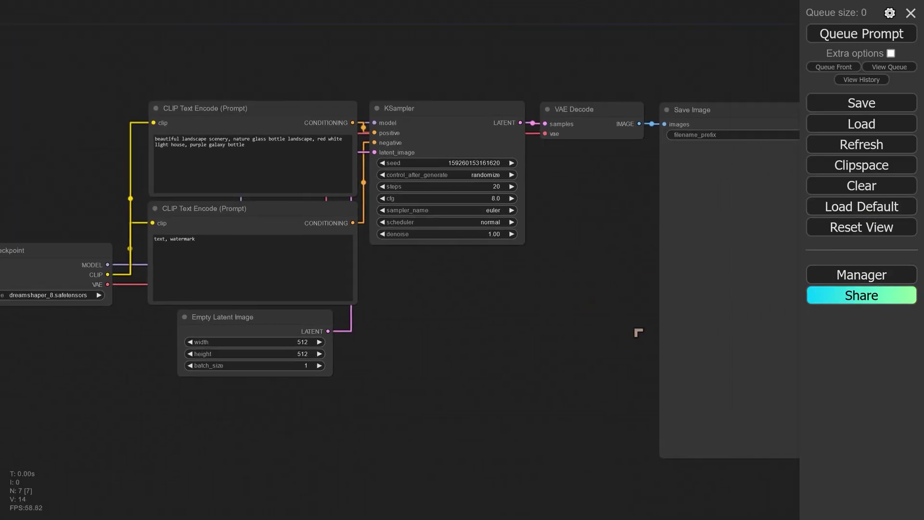
pyautogui.moveTo(638, 330); pyautogui.dragTo(704, 313)
# Step: Open the newly installed Manager menu from the side panel
pyautogui.scroll(1, 764, 288)
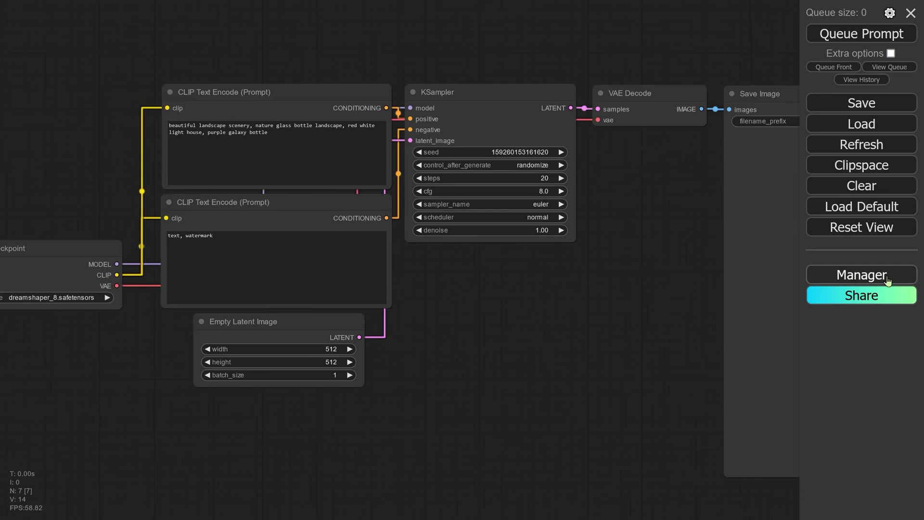
pyautogui.click(862, 275)
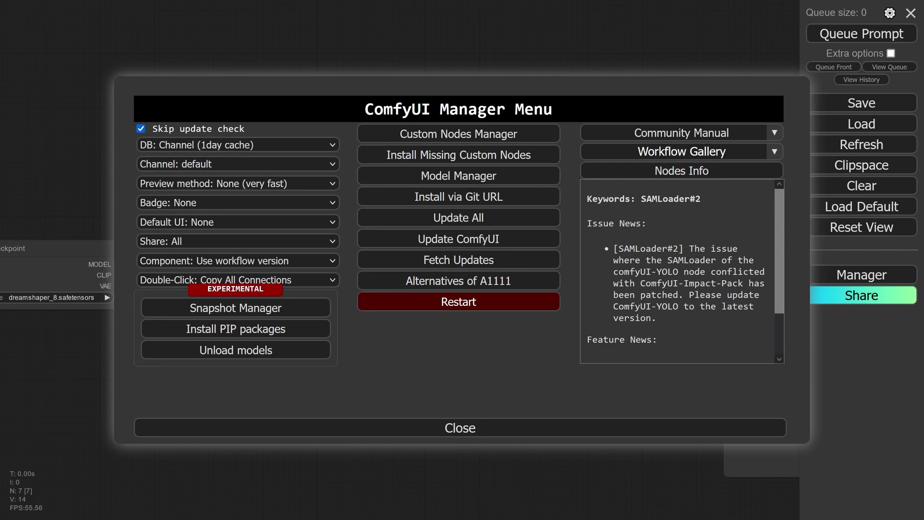
# Step: Open the Custom Nodes Manager list of 1,087 available nodes
pyautogui.click(405, 134)
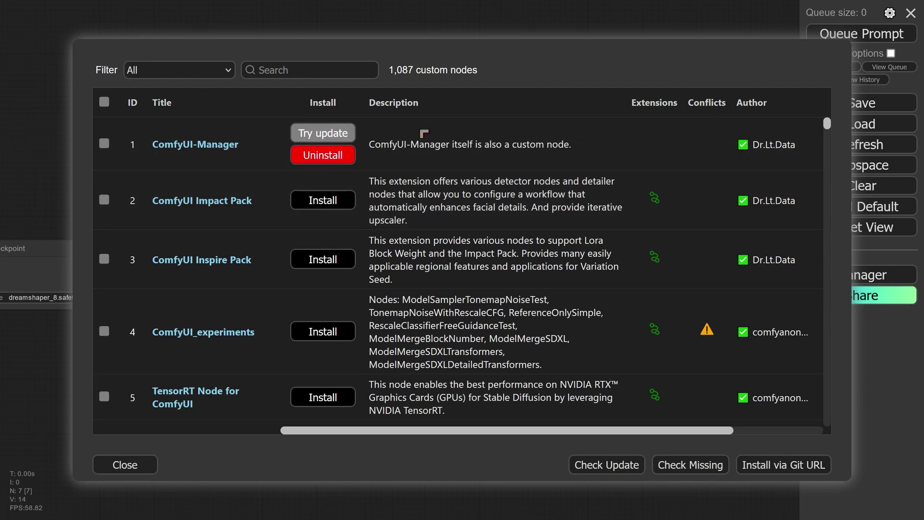
pyautogui.click(124, 465)
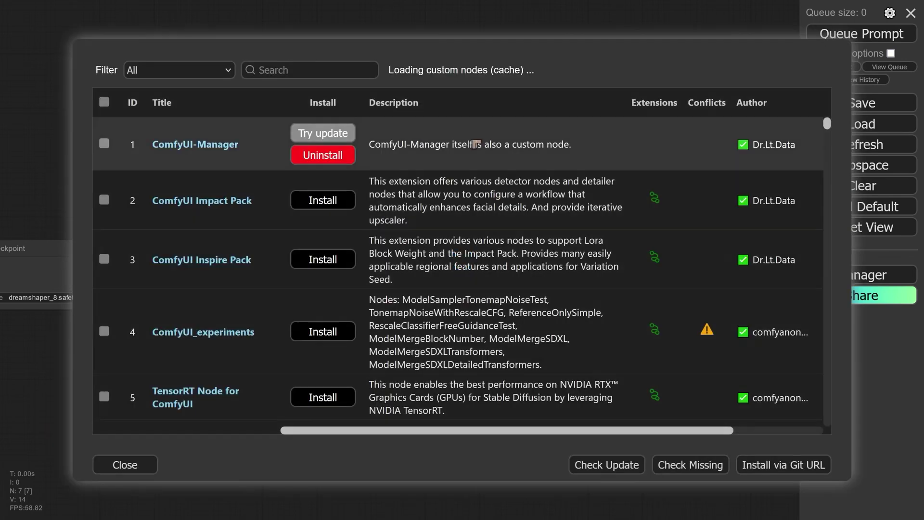
pyautogui.click(479, 140)
# Step: Search custom nodes for 'sec' and highlight the ASTERR security-risk warning
pyautogui.click(287, 68)
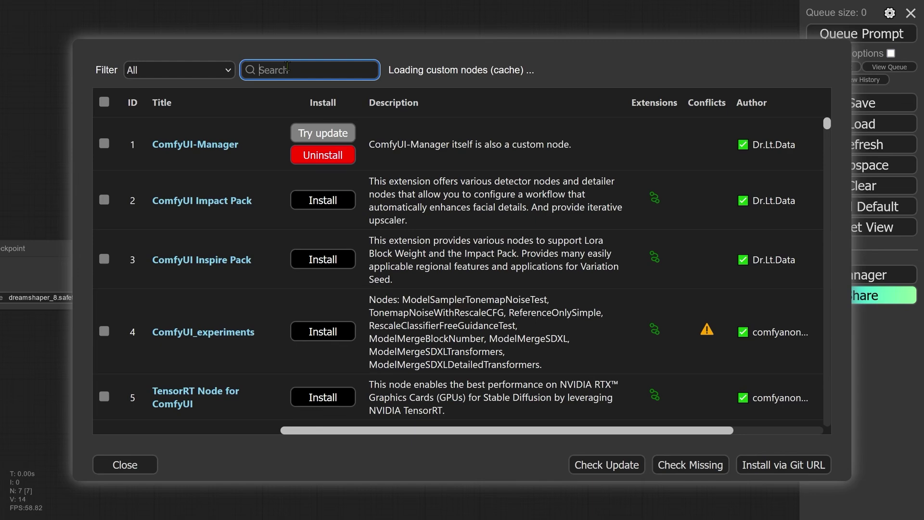
pyautogui.write('sec')
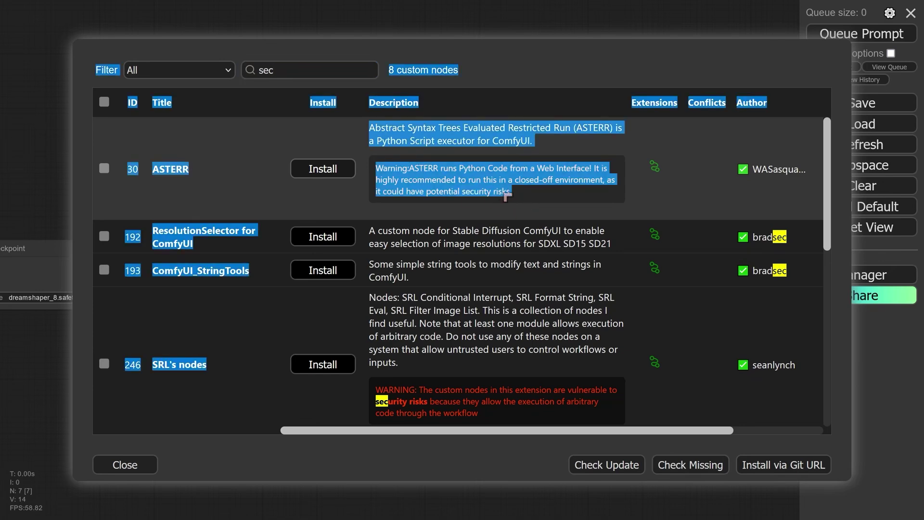
pyautogui.tripleClick(452, 202)
pyautogui.moveTo(452, 202); pyautogui.dragTo(379, 193)
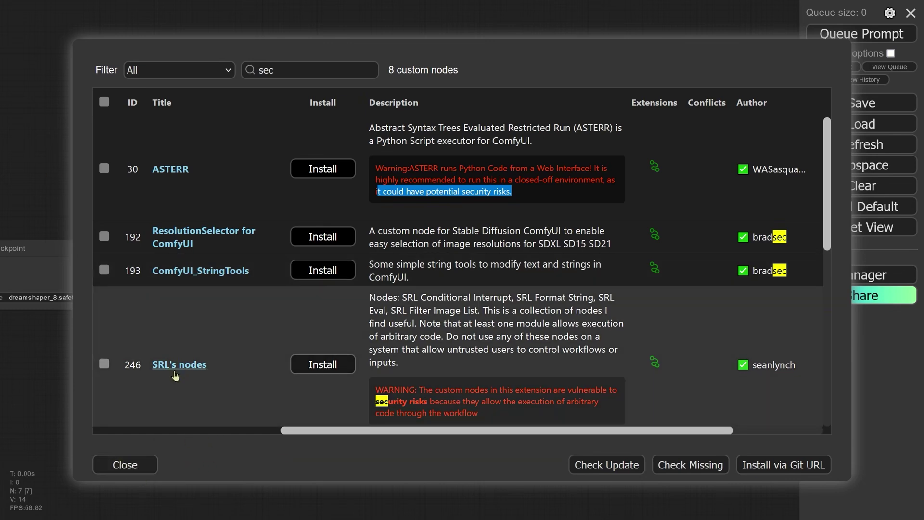
pyautogui.click(315, 73)
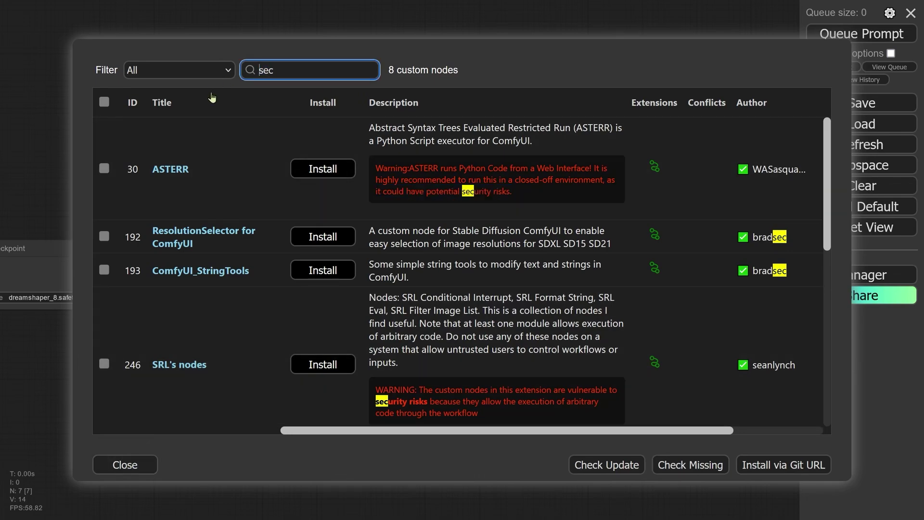
pyautogui.press('BackSpace')
pyautogui.press('BackSpace')
pyautogui.press('BackSpace')
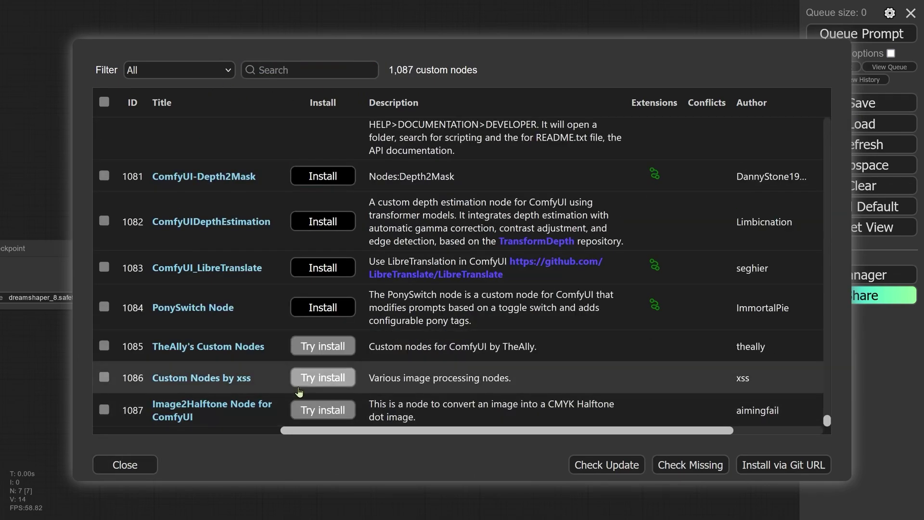
pyautogui.scroll(10, 337, 193)
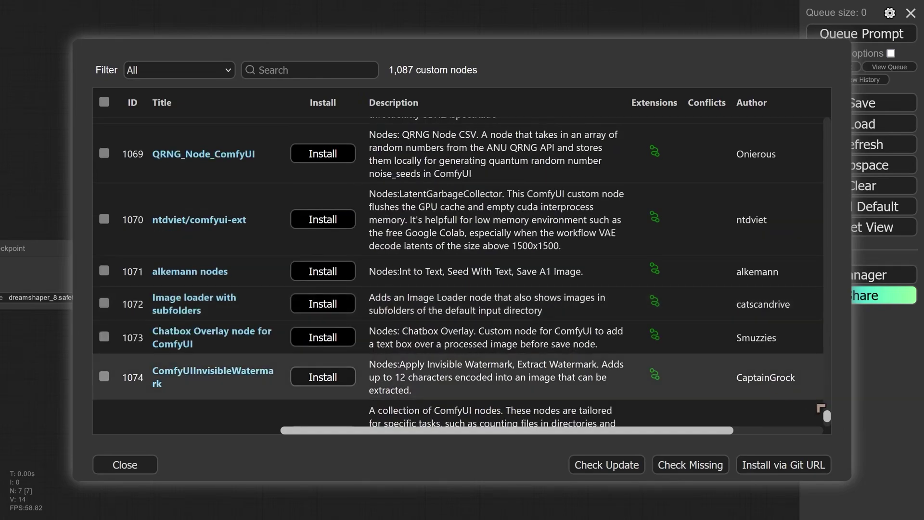
pyautogui.moveTo(828, 416); pyautogui.dragTo(839, 115)
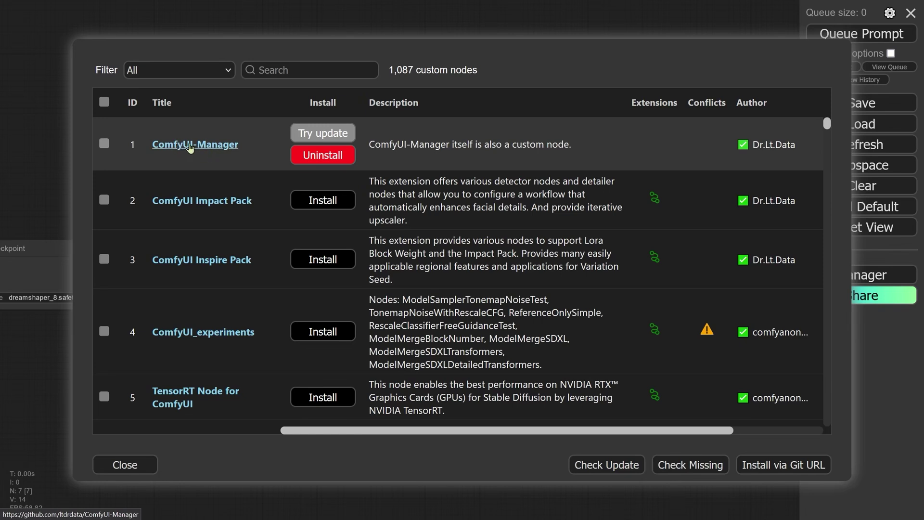
pyautogui.click(290, 64)
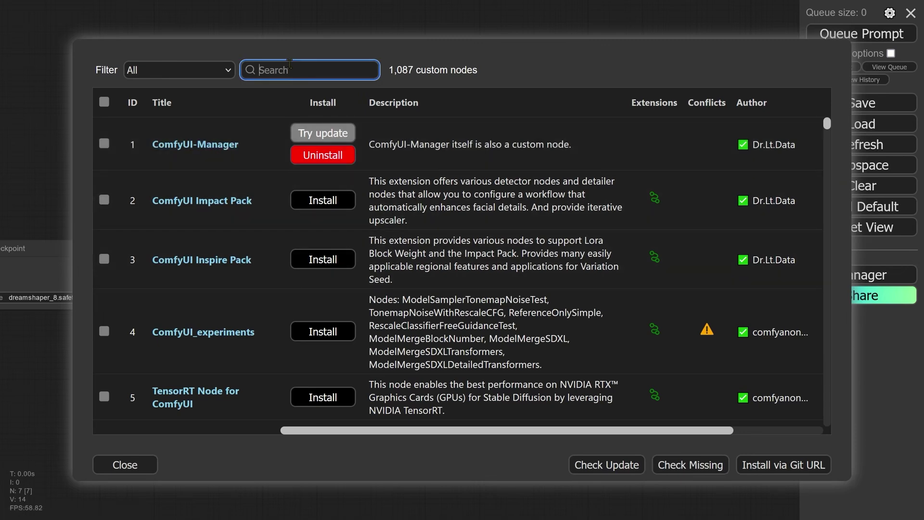
pyautogui.write('controlnet')
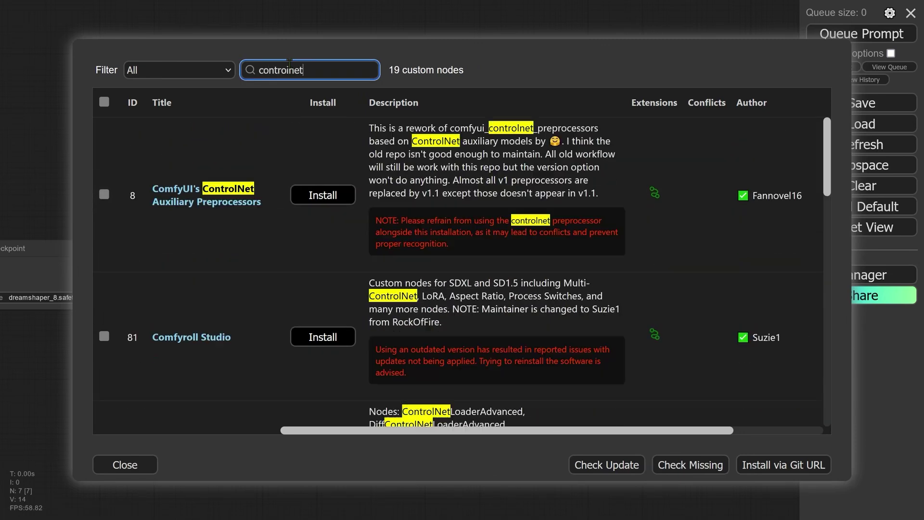
pyautogui.scroll(-15, 299, 140)
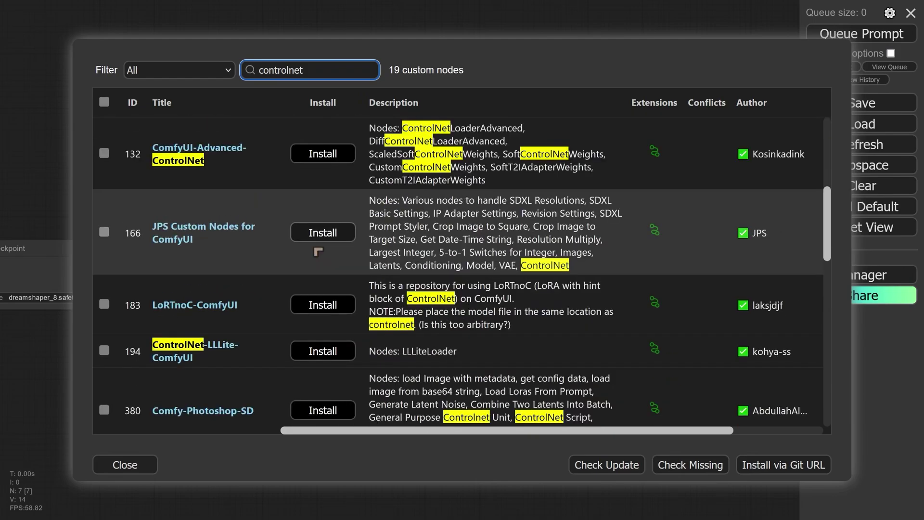
pyautogui.scroll(-12, 322, 260)
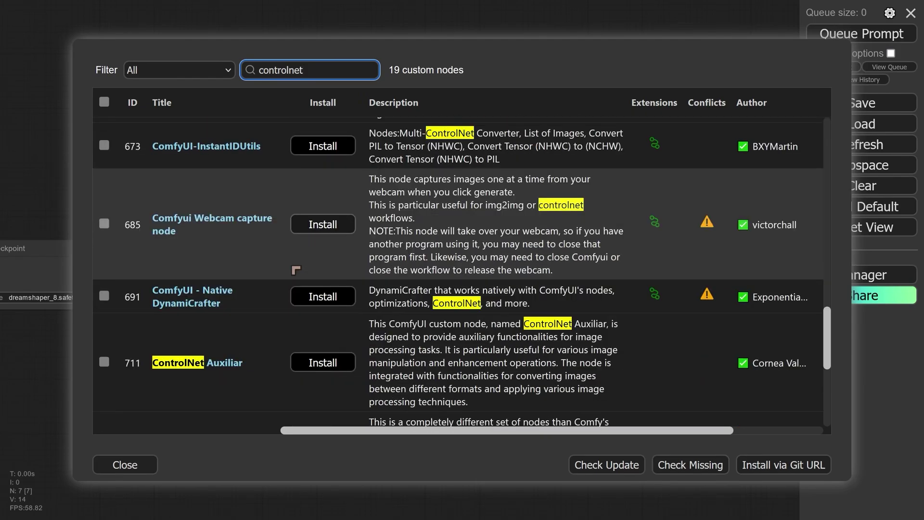
pyautogui.scroll(15, 300, 272)
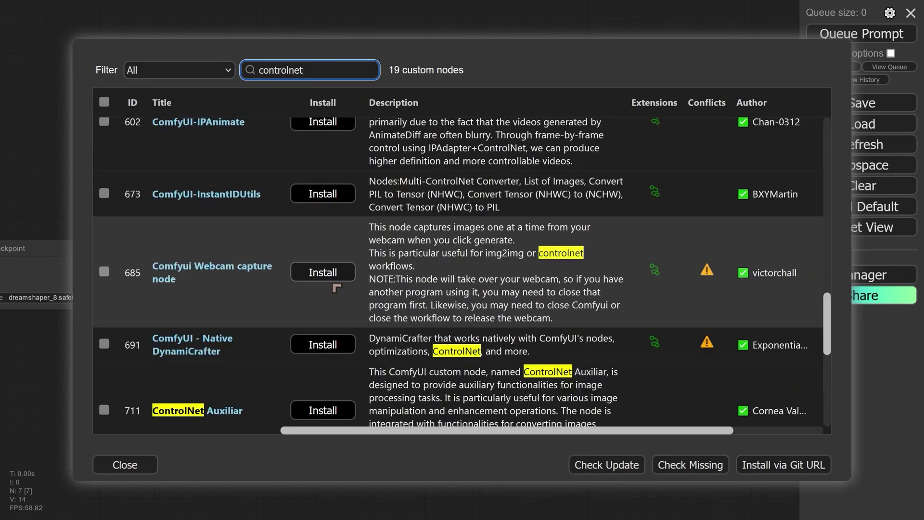
pyautogui.scroll(5, 250, 234)
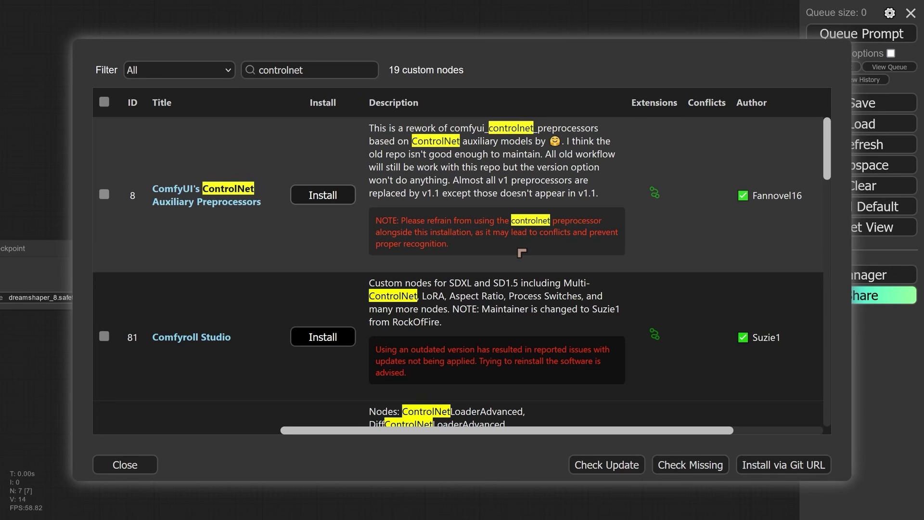
pyautogui.moveTo(523, 253); pyautogui.dragTo(377, 222)
# Step: Set the Manager's preview method to TAESD (slow) and queue a new galaxy-in-a-bottle generation
pyautogui.click(459, 240)
pyautogui.press('Escape')
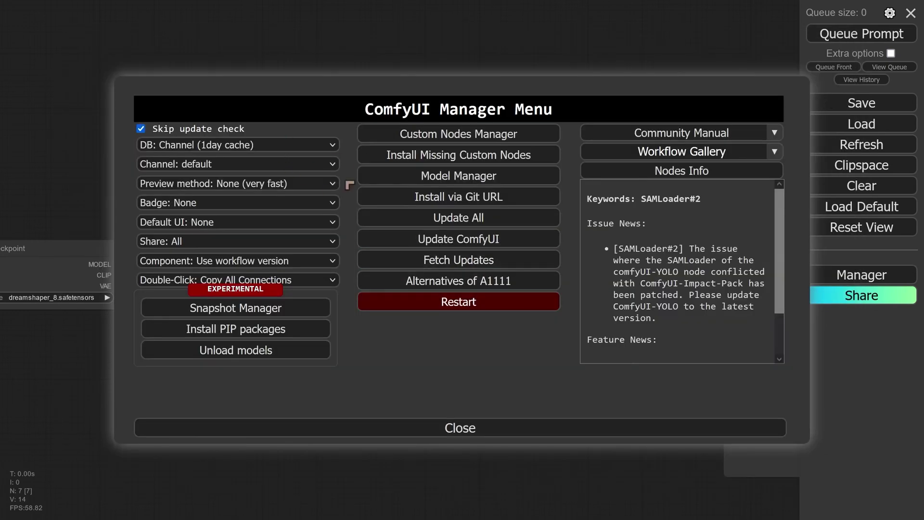
pyautogui.click(290, 186)
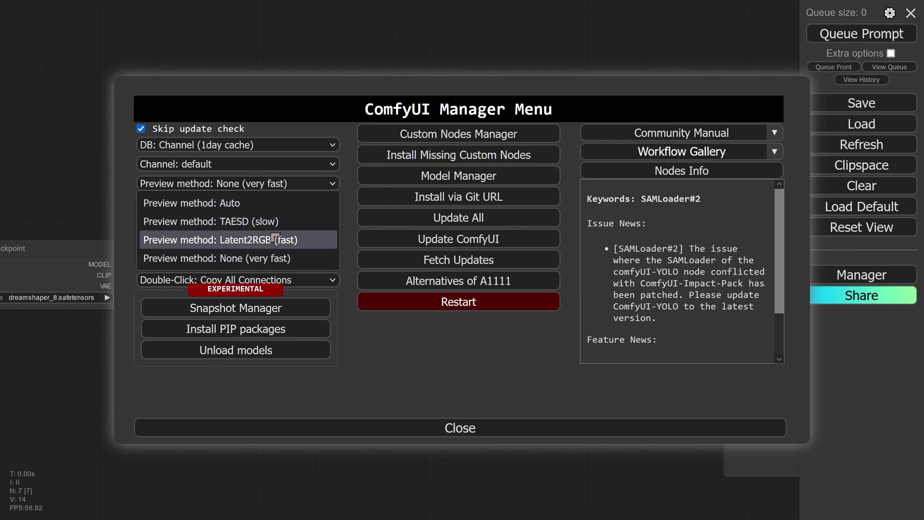
pyautogui.click(238, 223)
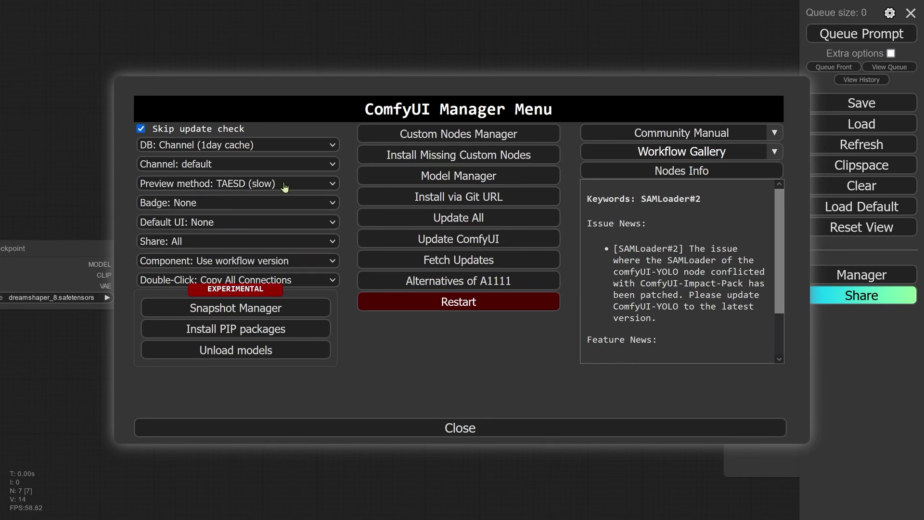
pyautogui.click(371, 428)
pyautogui.click(862, 36)
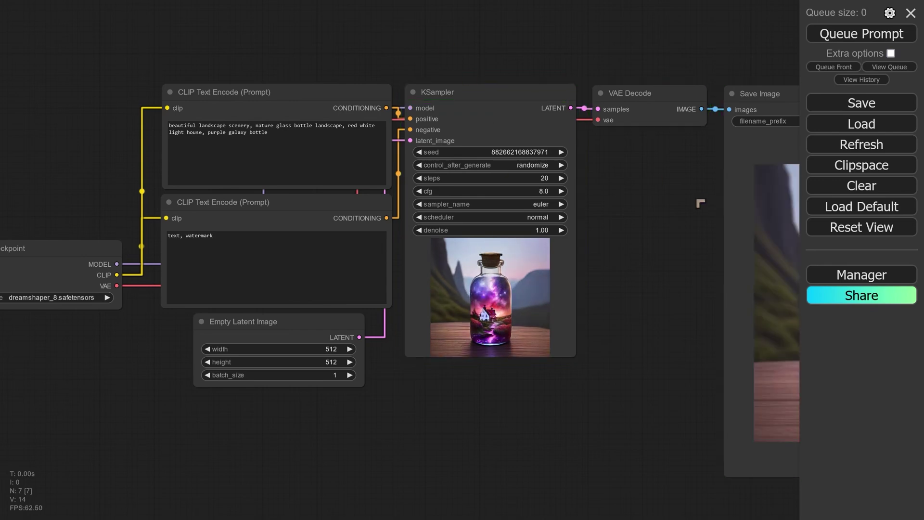
pyautogui.moveTo(702, 201); pyautogui.dragTo(359, 187)
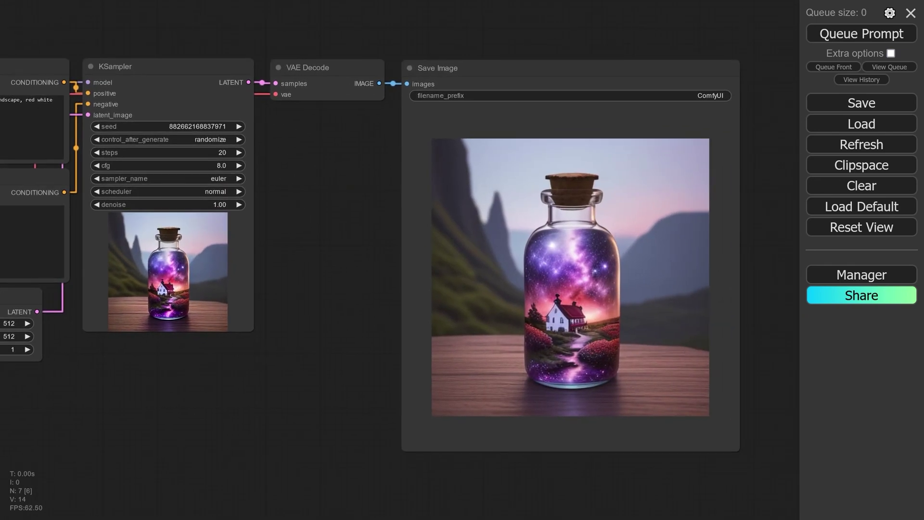
pyautogui.click(862, 274)
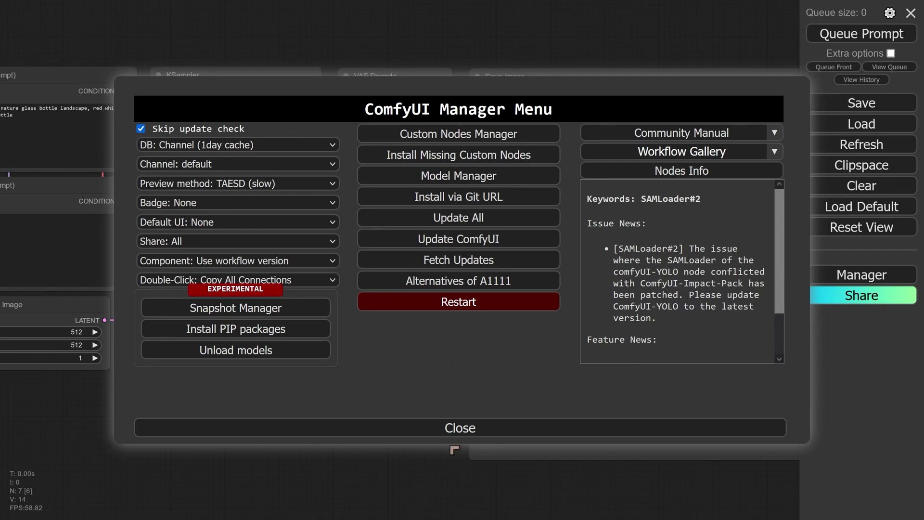
pyautogui.click(456, 430)
pyautogui.scroll(-5, 430, 346)
pyautogui.scroll(4, 431, 347)
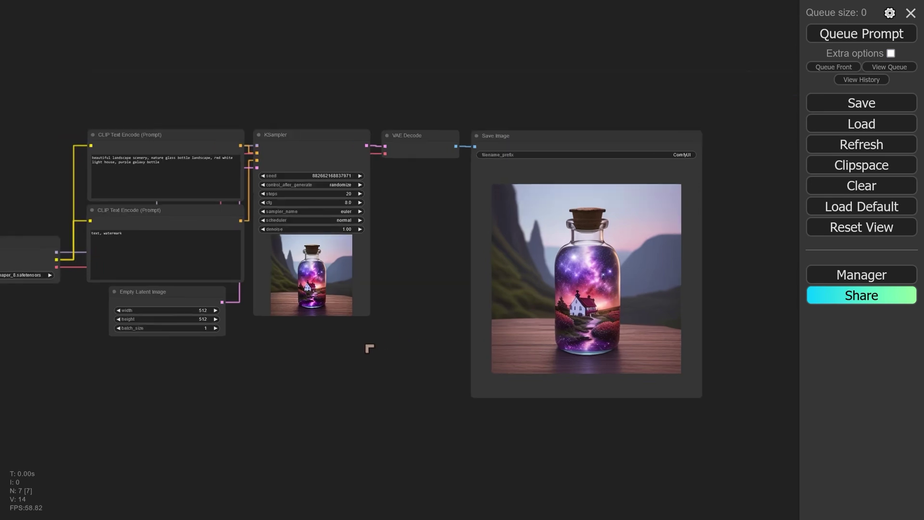
# Step: Pan the canvas to recentre the workflow graph with the finished galaxy bottle image
pyautogui.moveTo(370, 349); pyautogui.dragTo(436, 346)
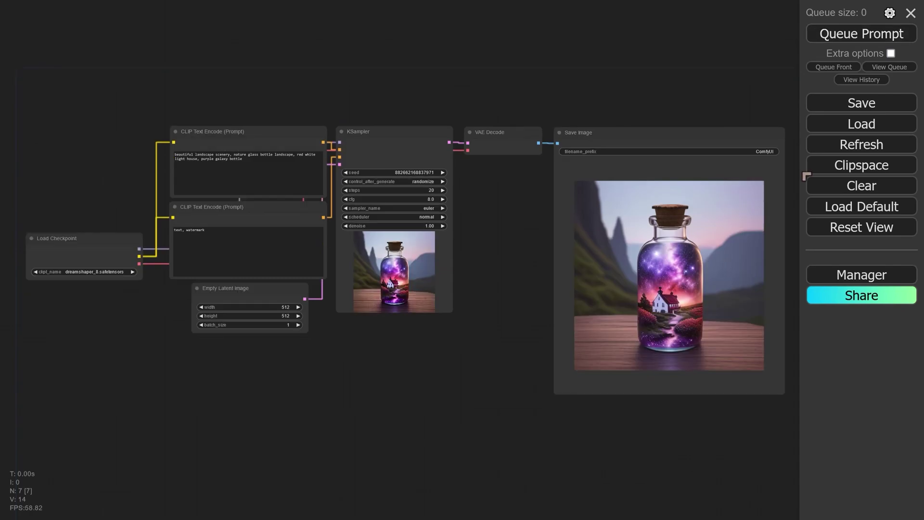
# Step: Change Link Render Mode to Spline in Settings and close the dialog
pyautogui.click(890, 13)
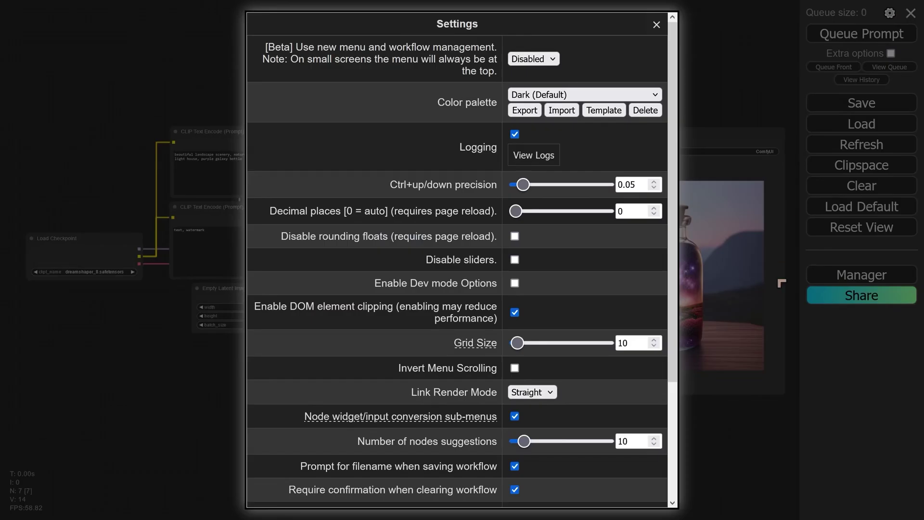
pyautogui.scroll(-3, 645, 197)
pyautogui.scroll(3, 635, 313)
pyautogui.scroll(-3, 558, 167)
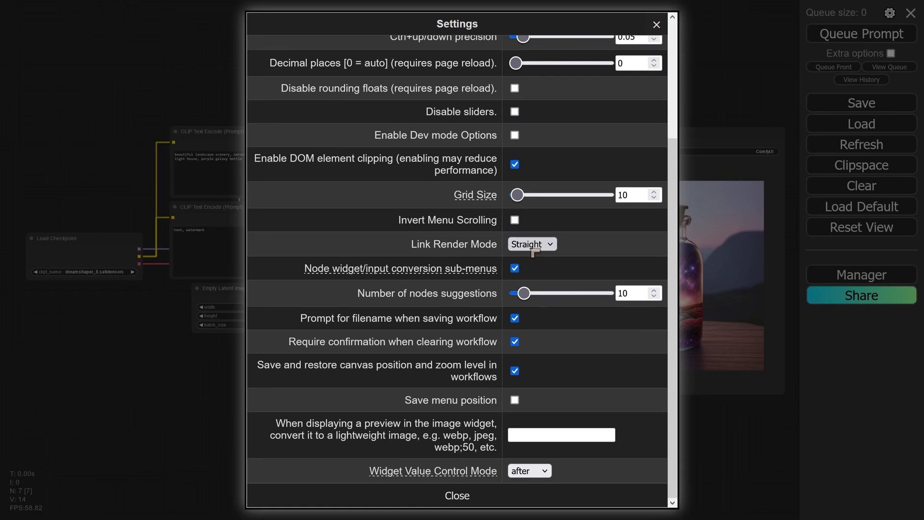
pyautogui.click(526, 246)
pyautogui.click(529, 296)
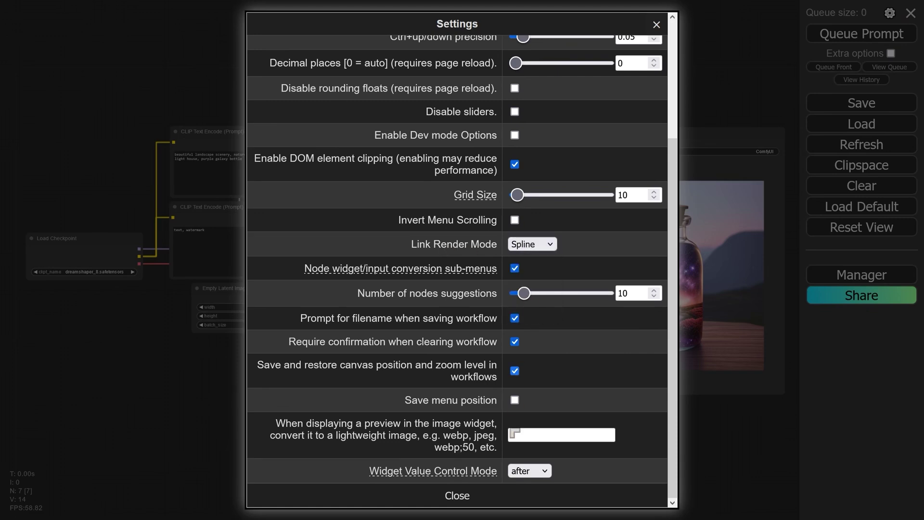
pyautogui.click(449, 496)
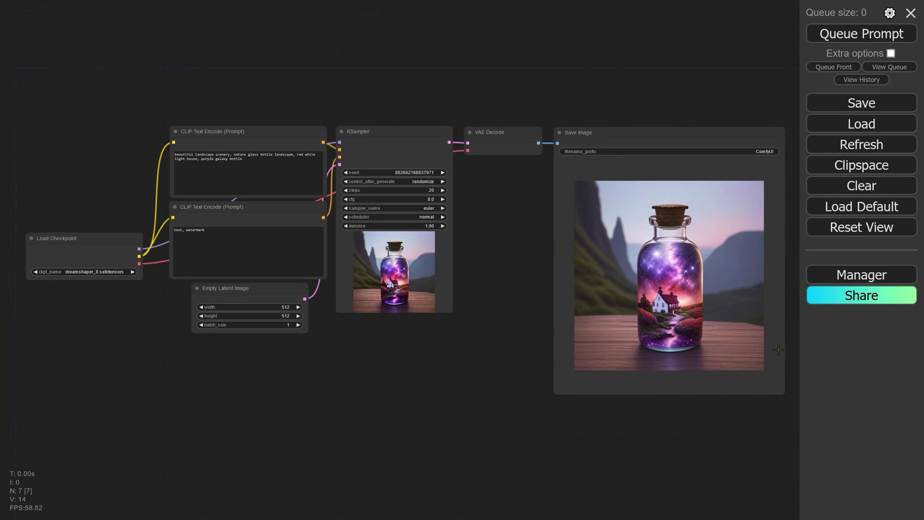
pyautogui.click(834, 279)
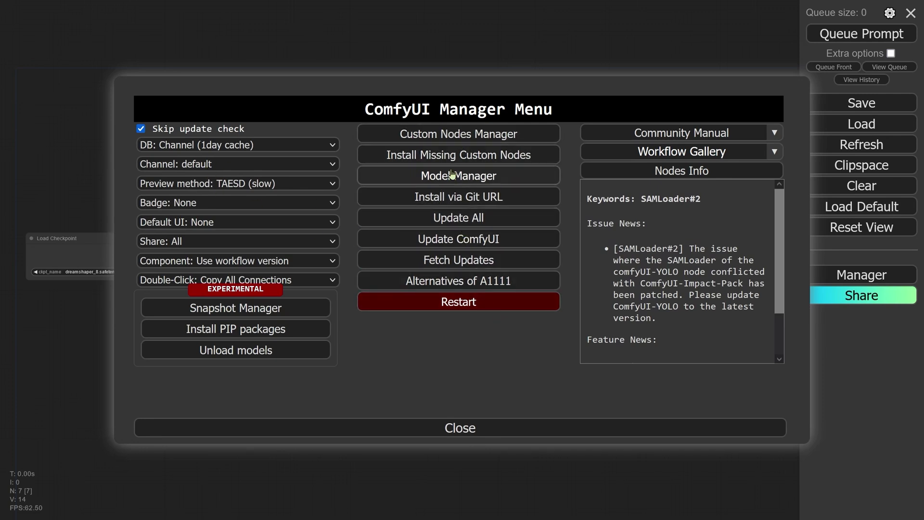
pyautogui.click(482, 433)
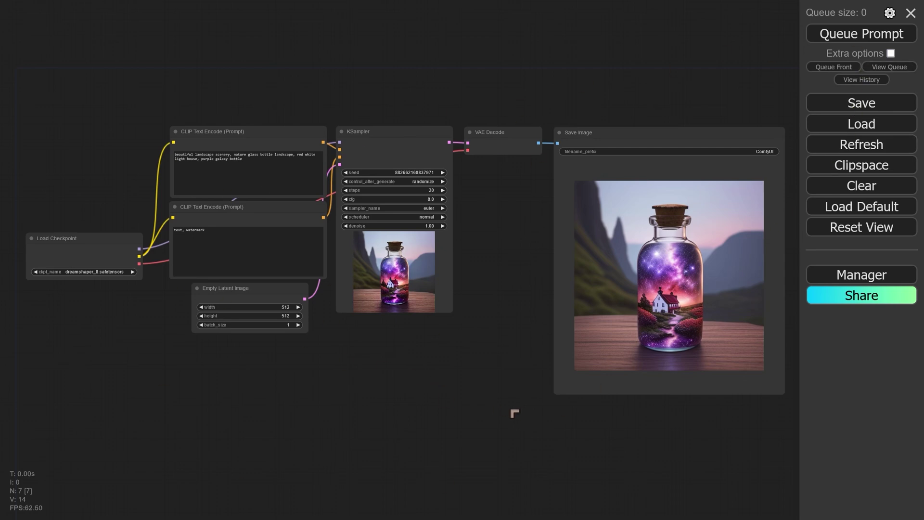
# Step: Choose Nord as the Color palette in Settings, then close the dialog
pyautogui.click(891, 19)
pyautogui.scroll(4, 529, 303)
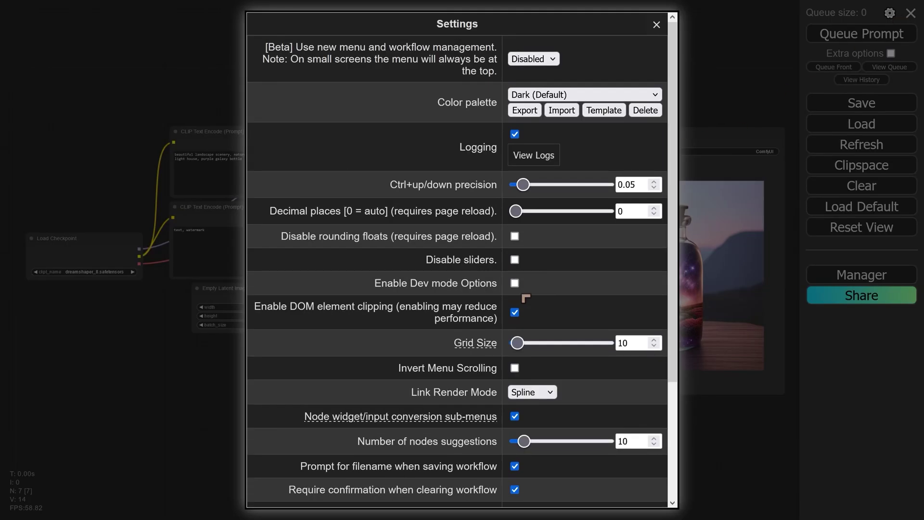
pyautogui.scroll(-4, 529, 308)
pyautogui.scroll(3, 532, 131)
pyautogui.click(549, 95)
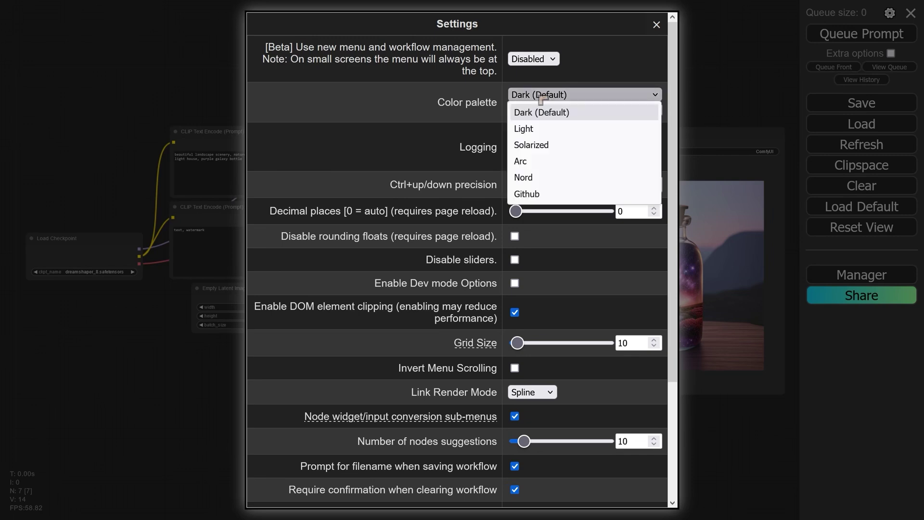
pyautogui.click(544, 177)
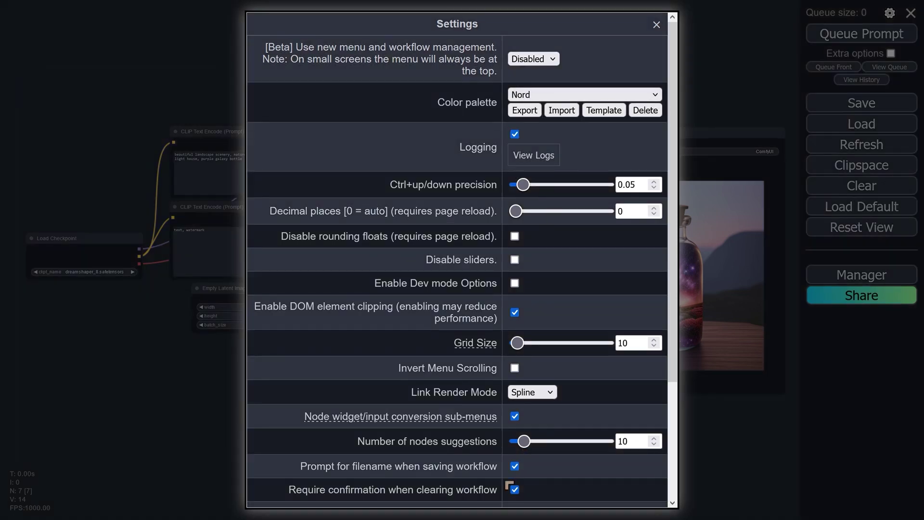
pyautogui.click(657, 25)
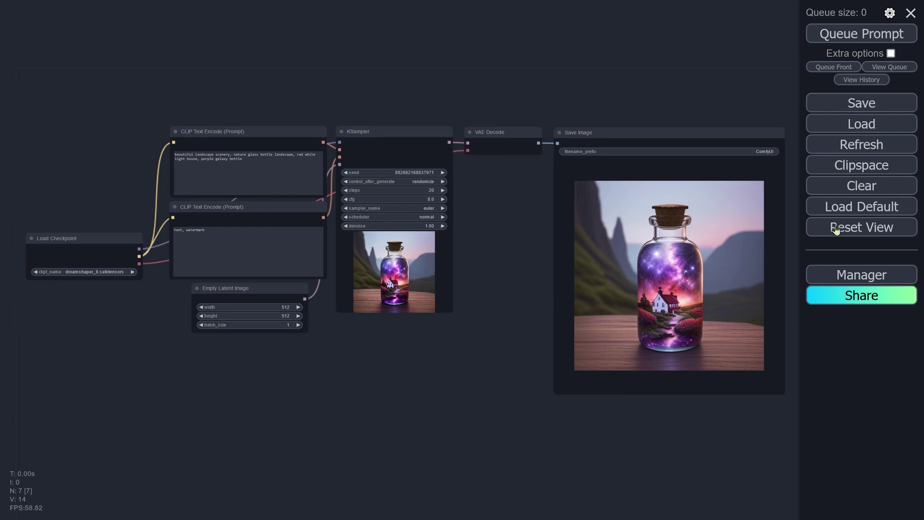
pyautogui.click(851, 275)
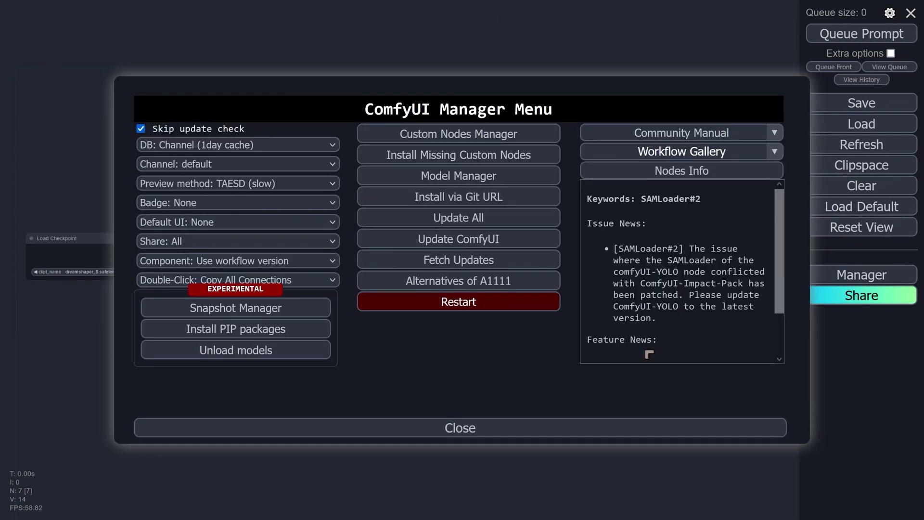
pyautogui.click(440, 432)
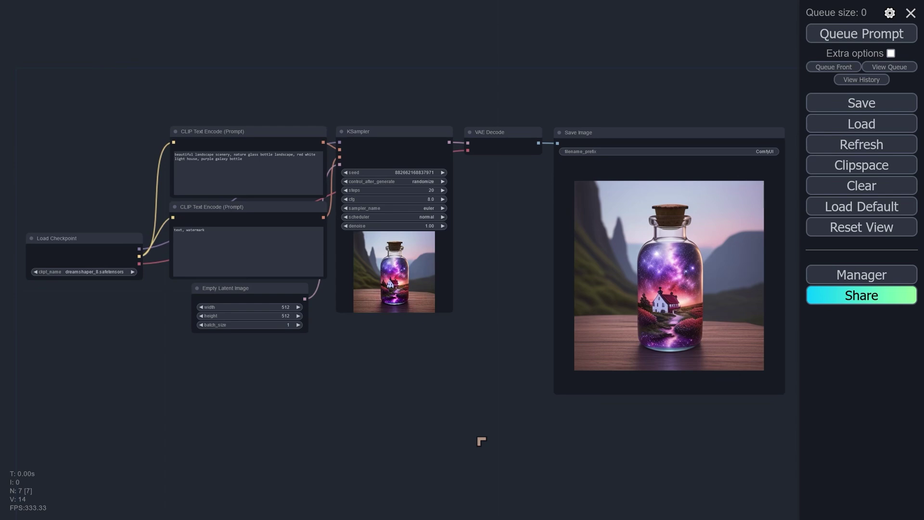